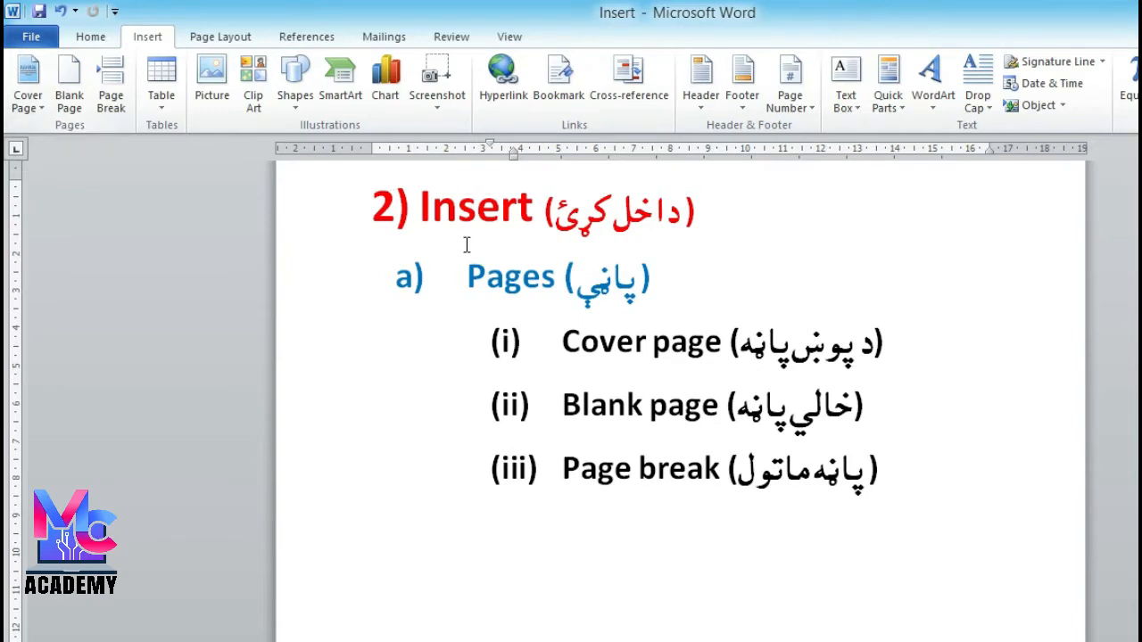
Step: Review the Insert outline, highlighting its title, the Pages heading and the Cover page, Blank page and Page break items
scroll(535, 267, "up", 1)
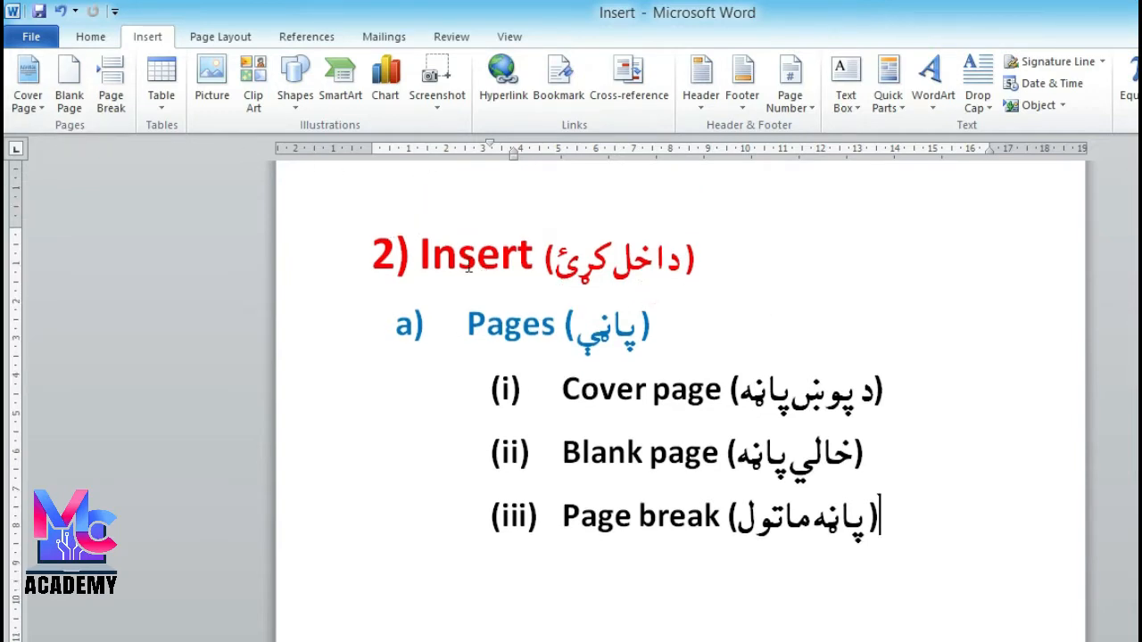
left_click(374, 254)
left_click(376, 253)
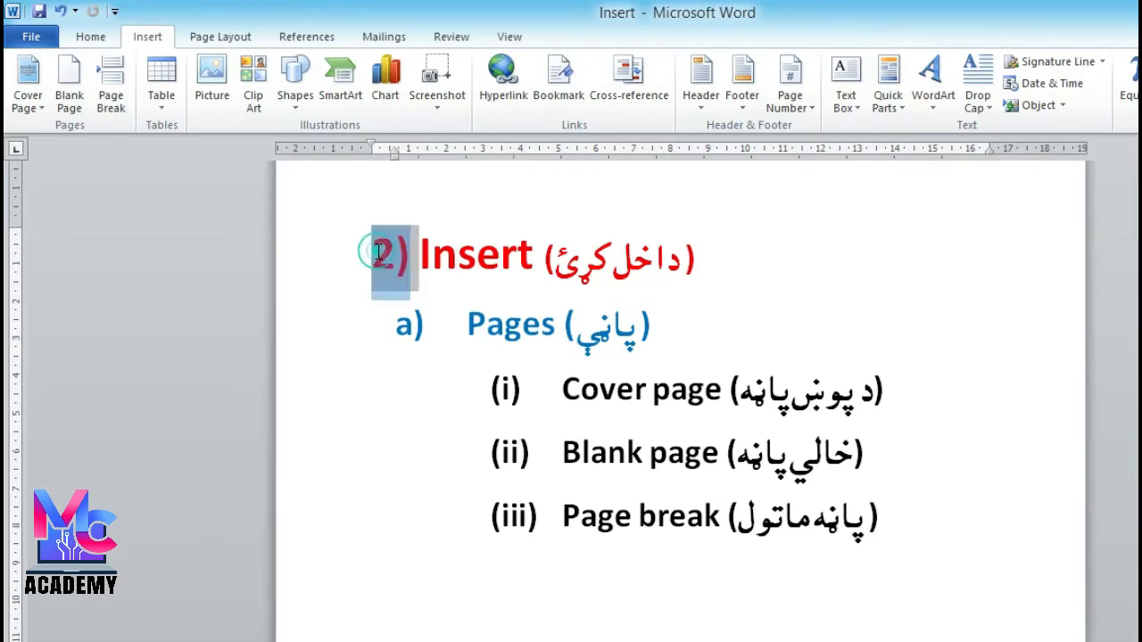
left_click(462, 262)
left_click_drag(441, 258, 501, 263)
left_click(610, 266)
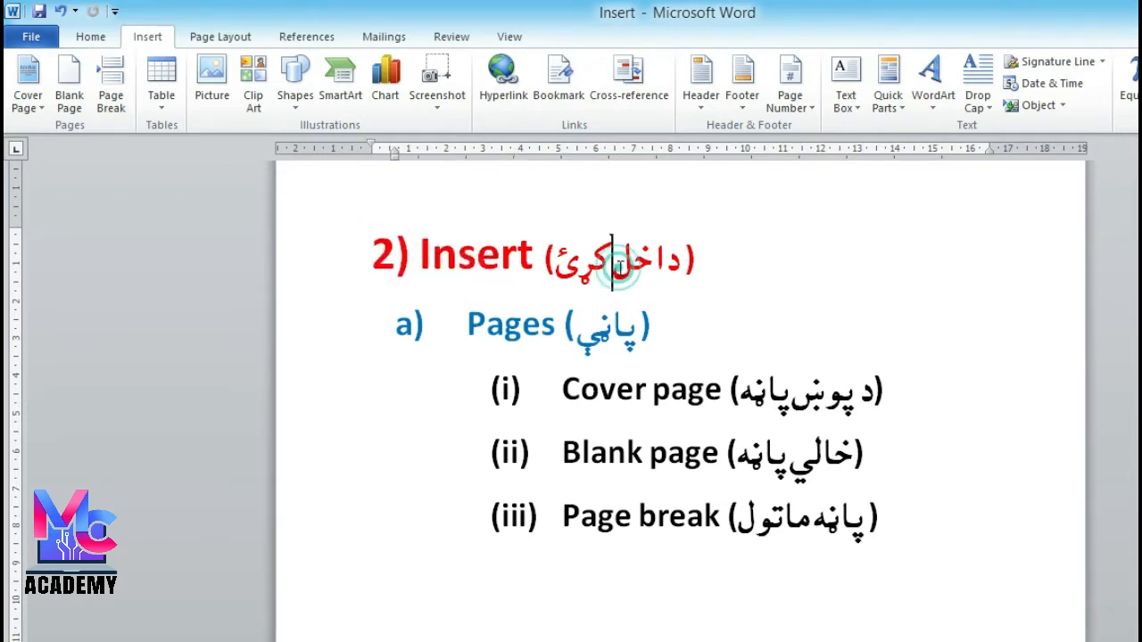
left_click(386, 323)
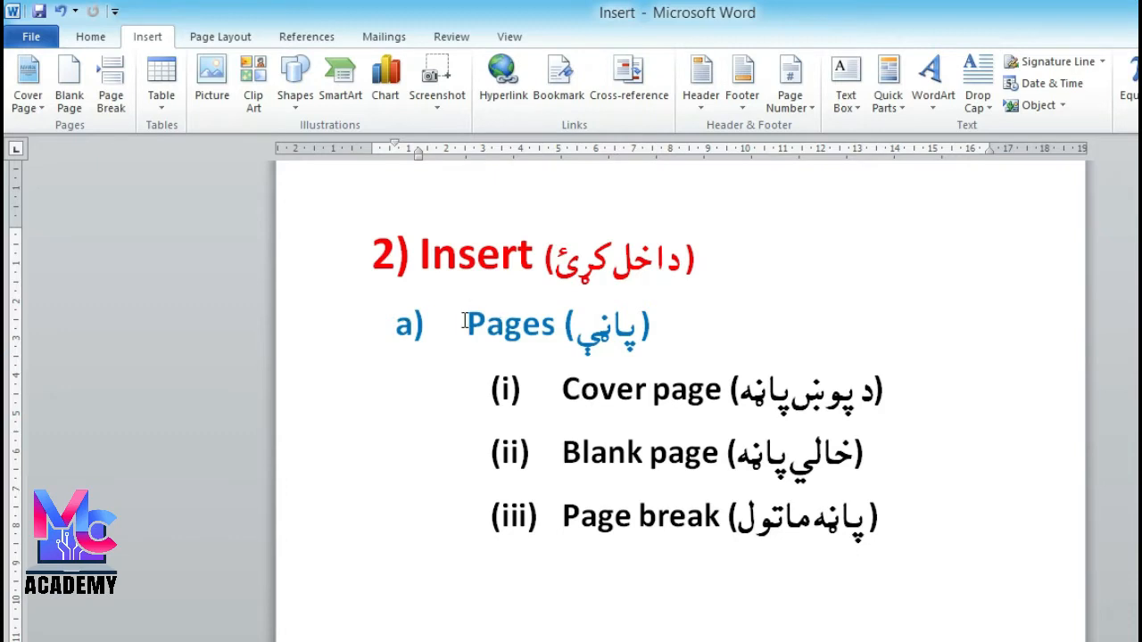
left_click_drag(466, 323, 541, 328)
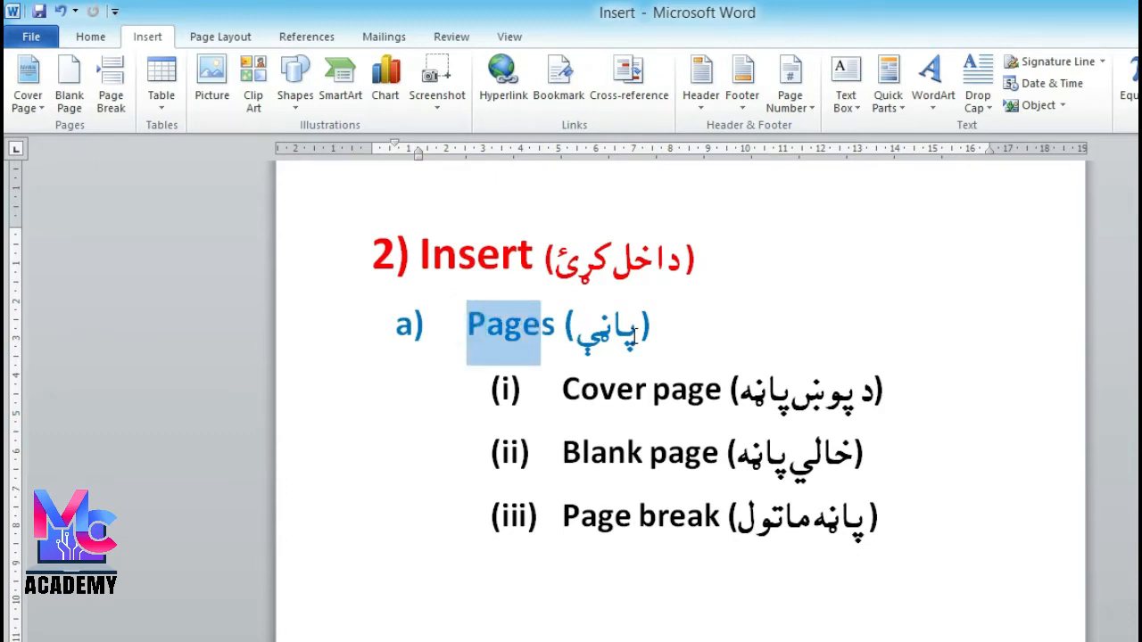
left_click(506, 327)
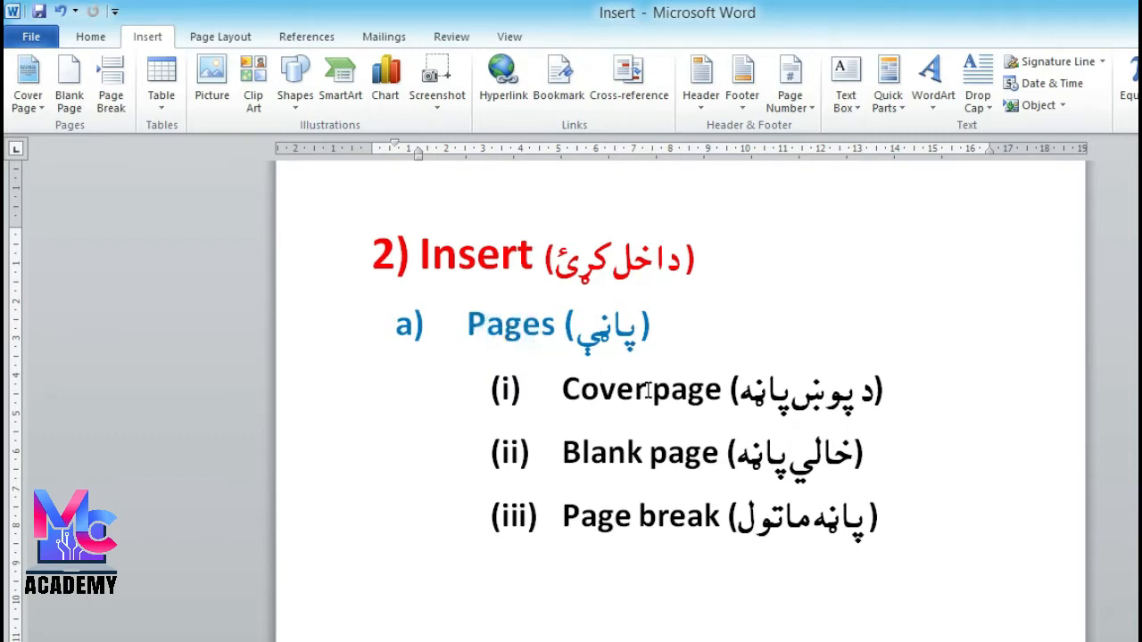
left_click_drag(565, 385, 726, 393)
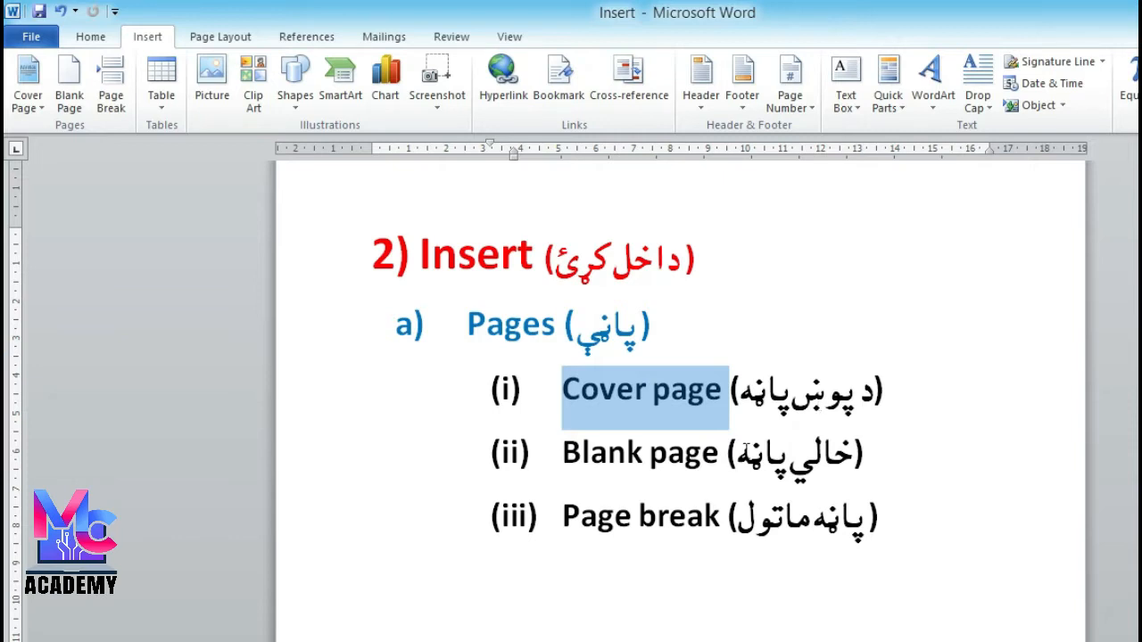
left_click_drag(557, 451, 695, 449)
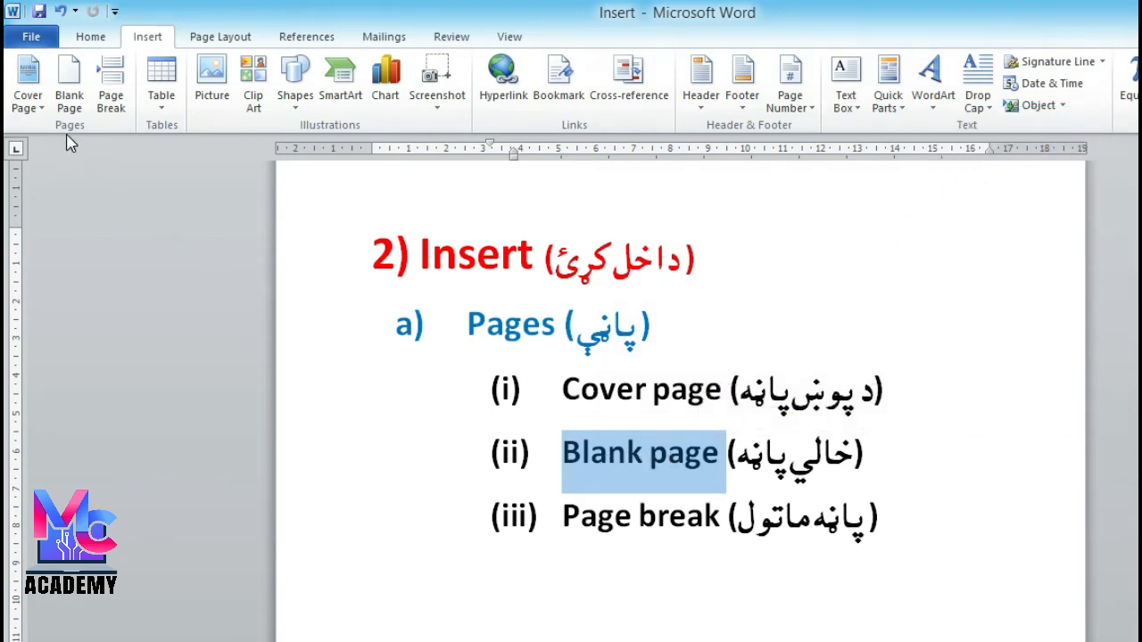
left_click_drag(559, 520, 699, 529)
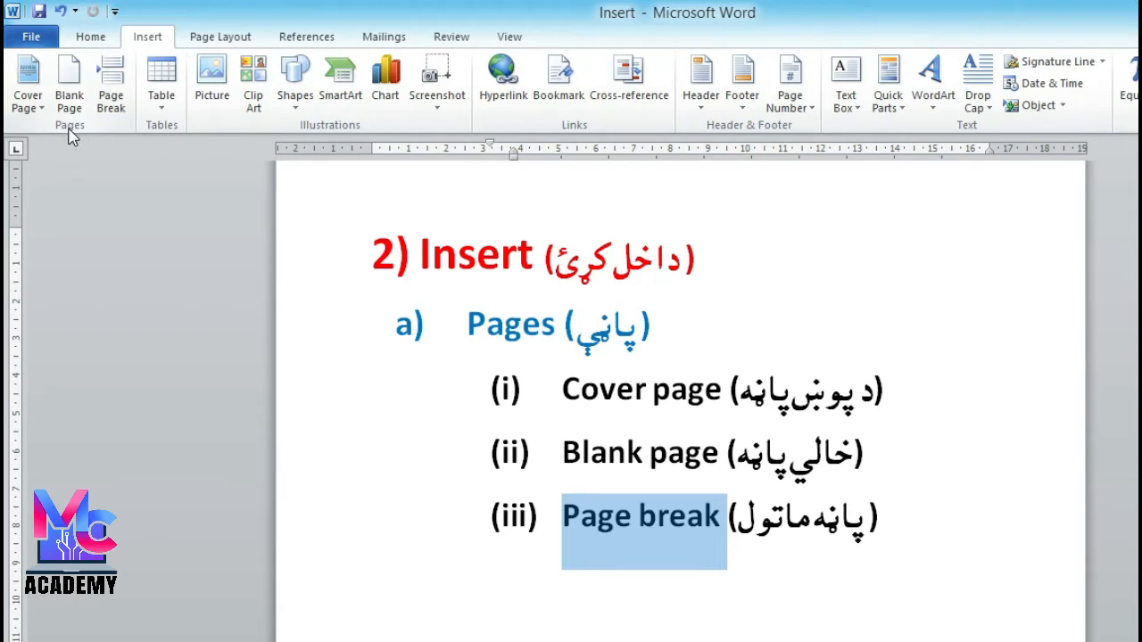
left_click(669, 515)
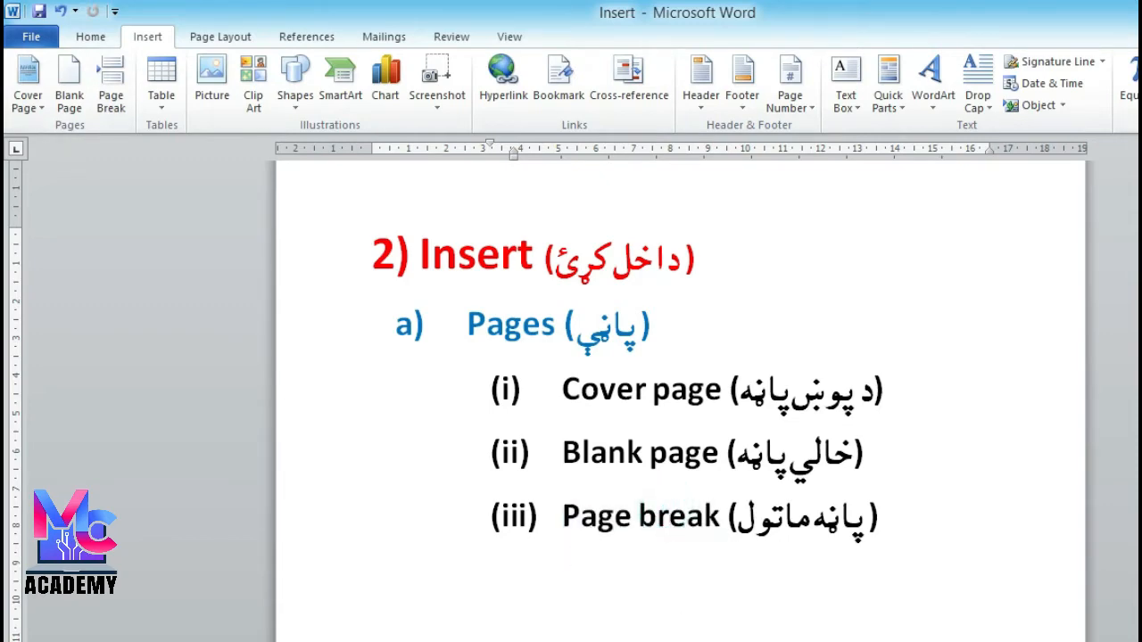
Step: Switch to the Pashto "hh" Word document and place the cursor in the first paragraph below its opening heading
left_click(535, 628)
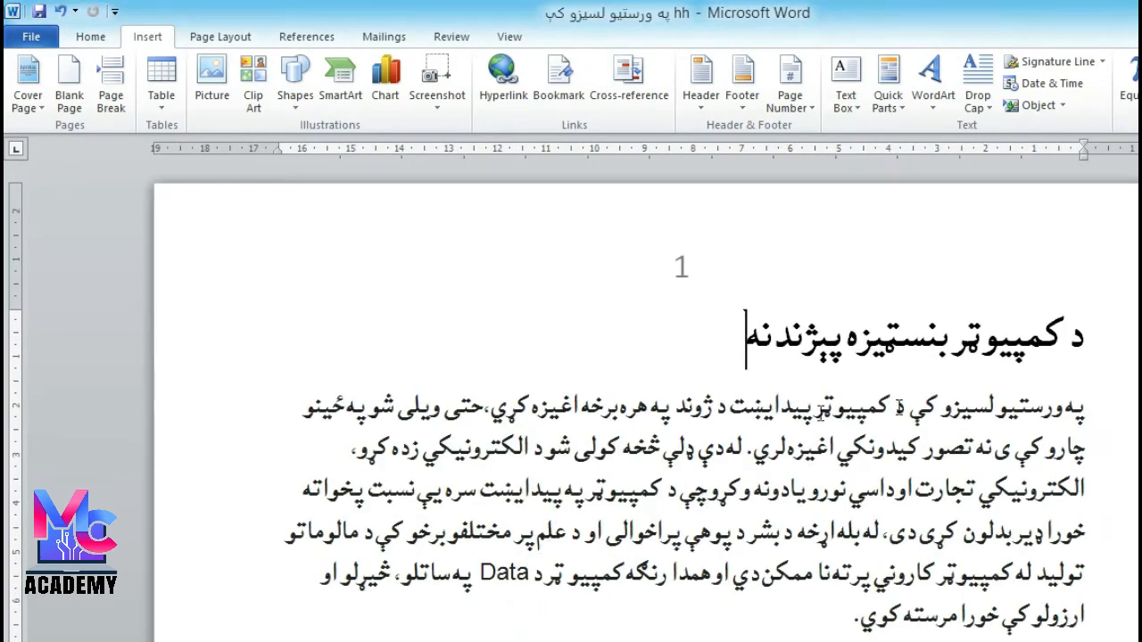
left_click_drag(1090, 339, 671, 407)
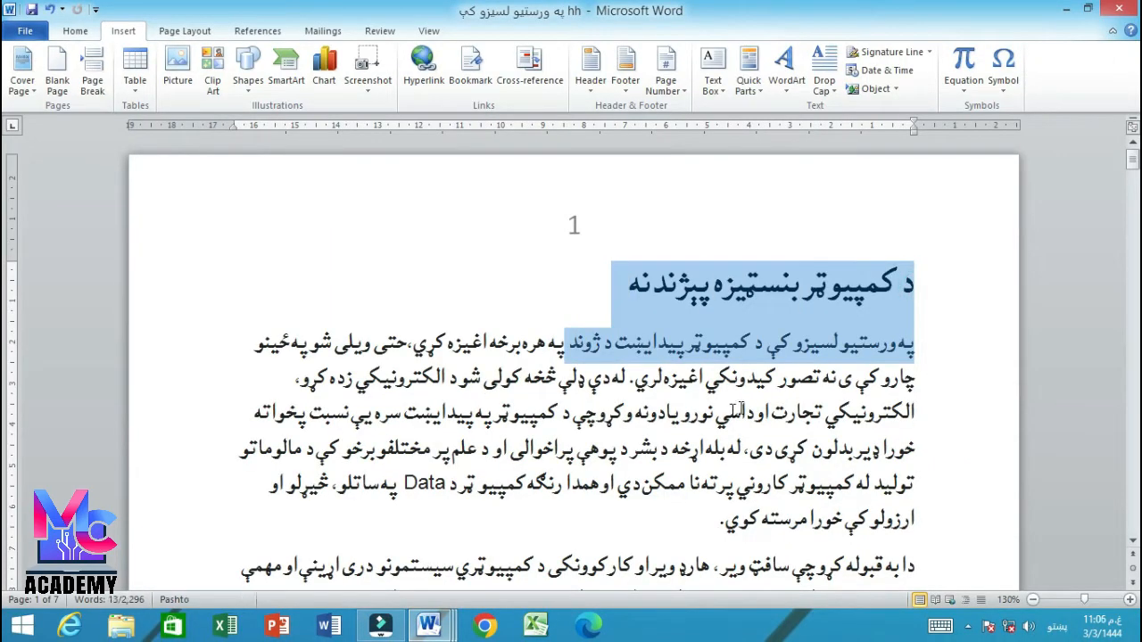
left_click(852, 392)
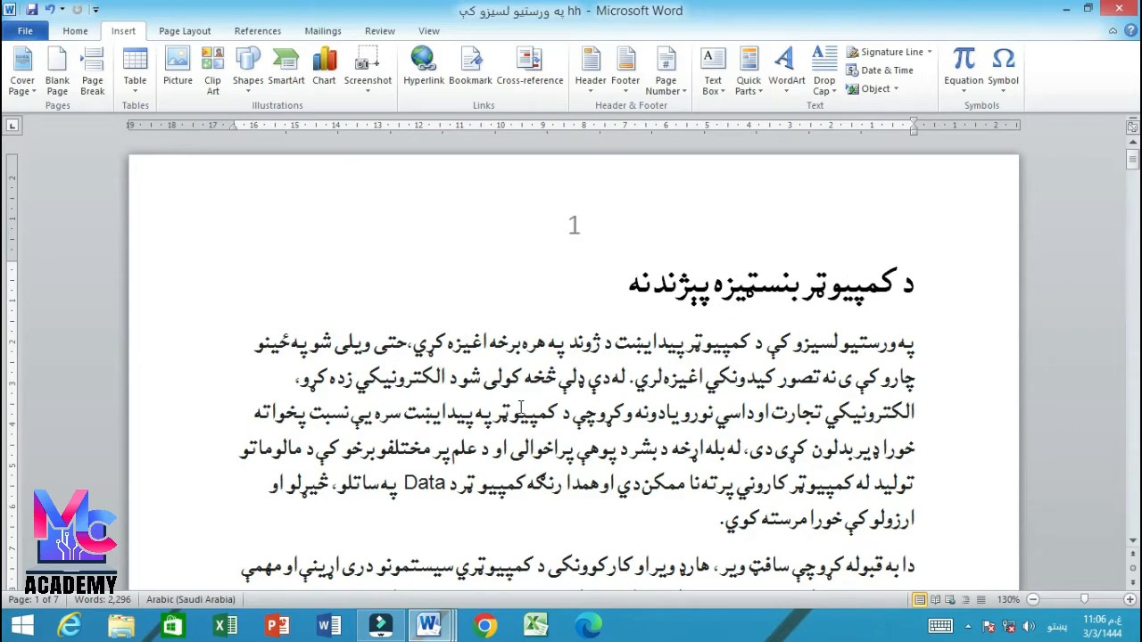
scroll(521, 407, "down", 1)
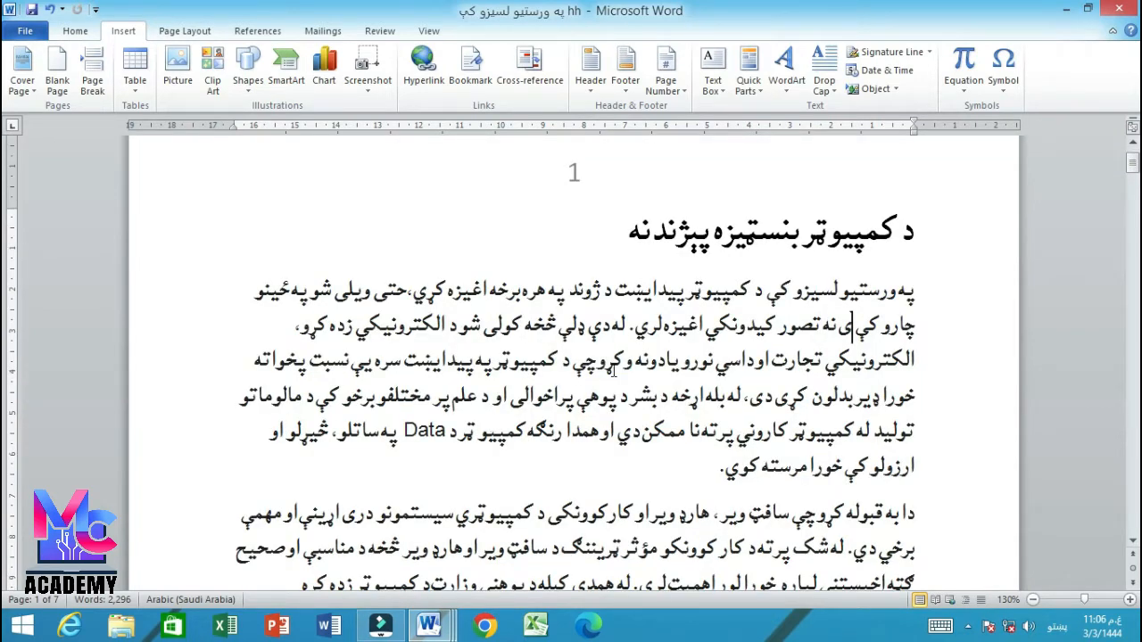
scroll(614, 371, "up", 1)
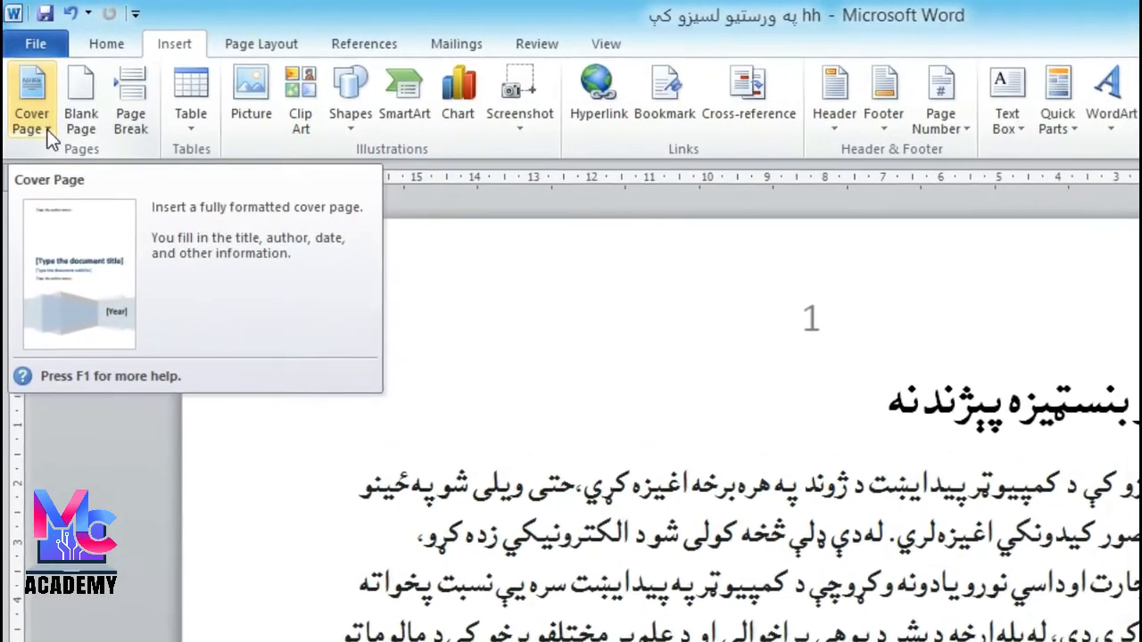
Step: Browse the built-in cover page designs and insert the Contrast cover page
left_click(49, 129)
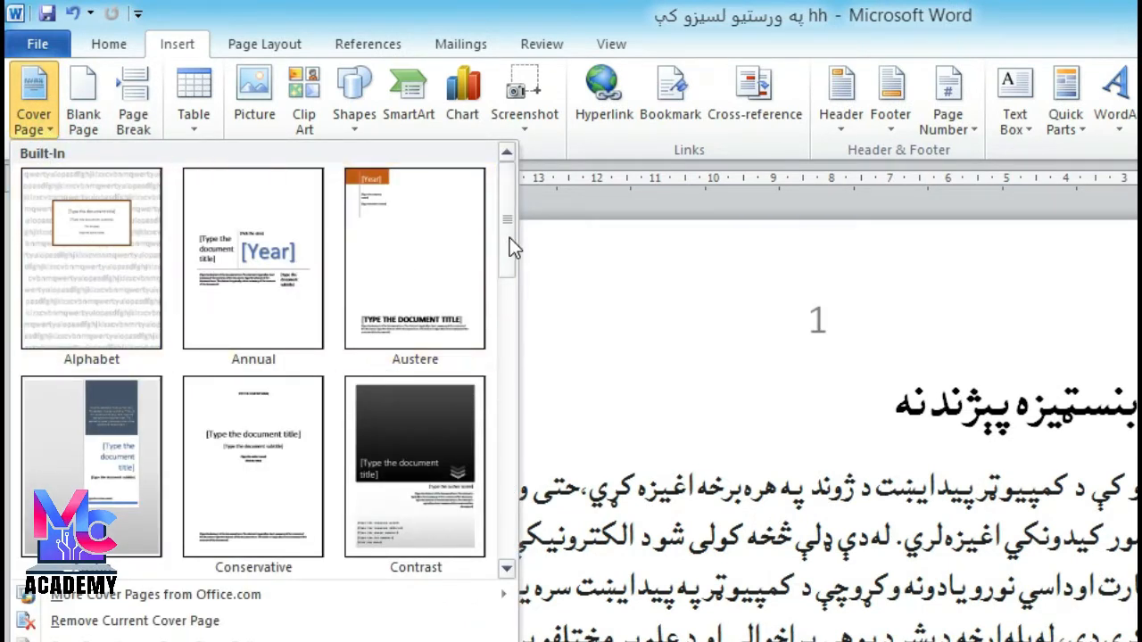
left_click_drag(509, 237, 528, 219)
left_click_drag(510, 241, 511, 207)
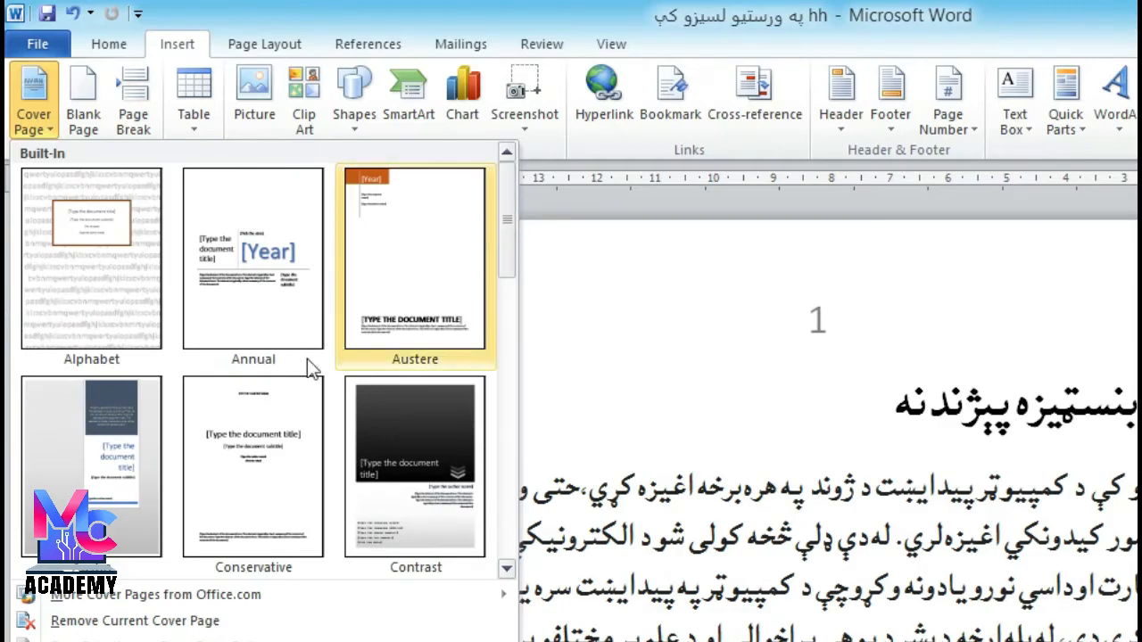
left_click_drag(511, 267, 509, 301)
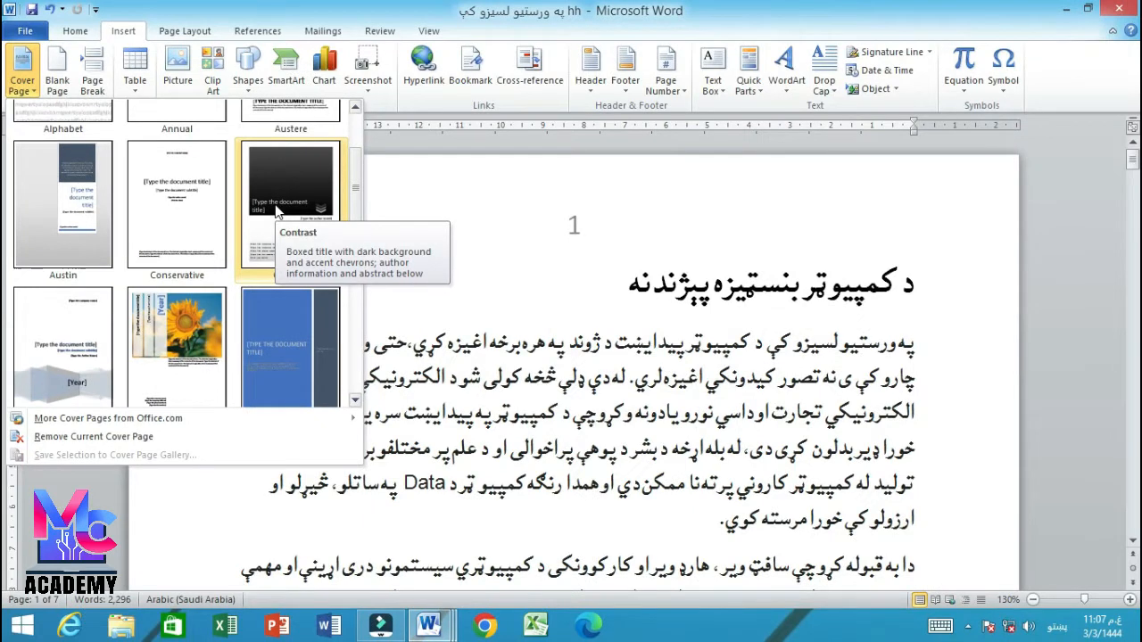
left_click(275, 204)
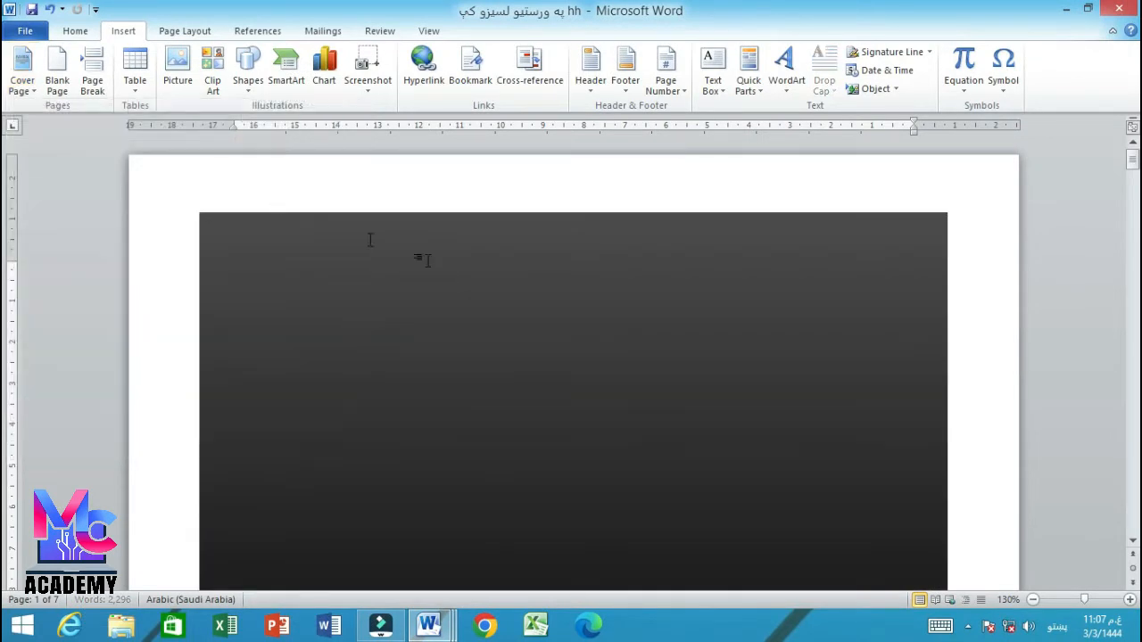
Step: Copy the heading "د کمپیوټر بنسټیزه پېژندنه" from the first text page into the cover page's document title placeholder
scroll(446, 264, "down", 2)
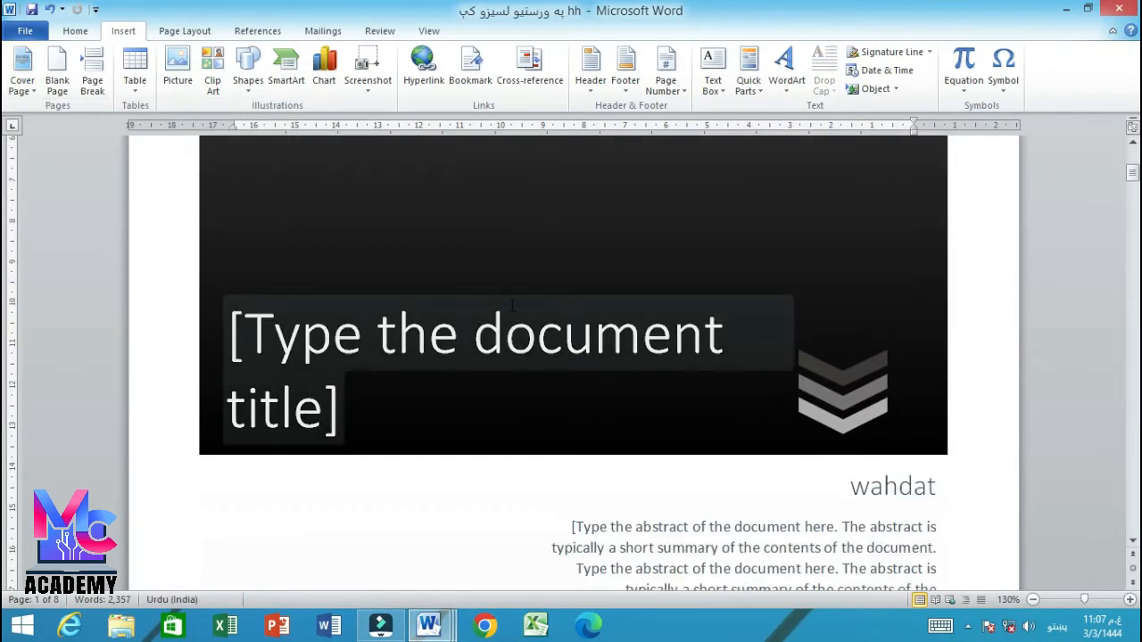
scroll(514, 306, "down", 1)
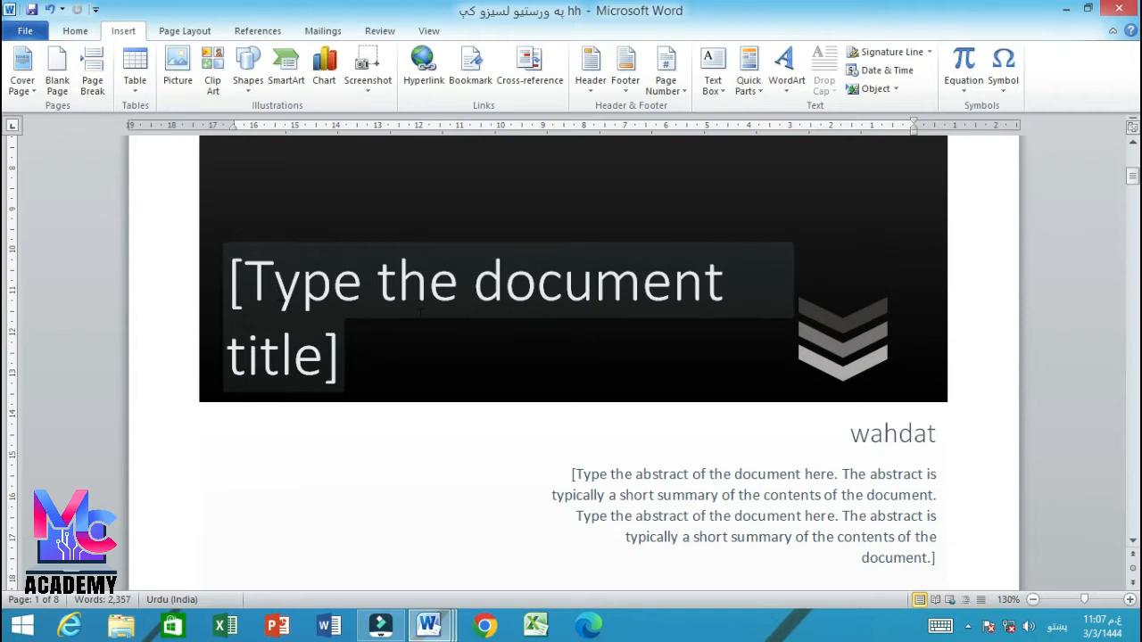
scroll(624, 324, "down", 12)
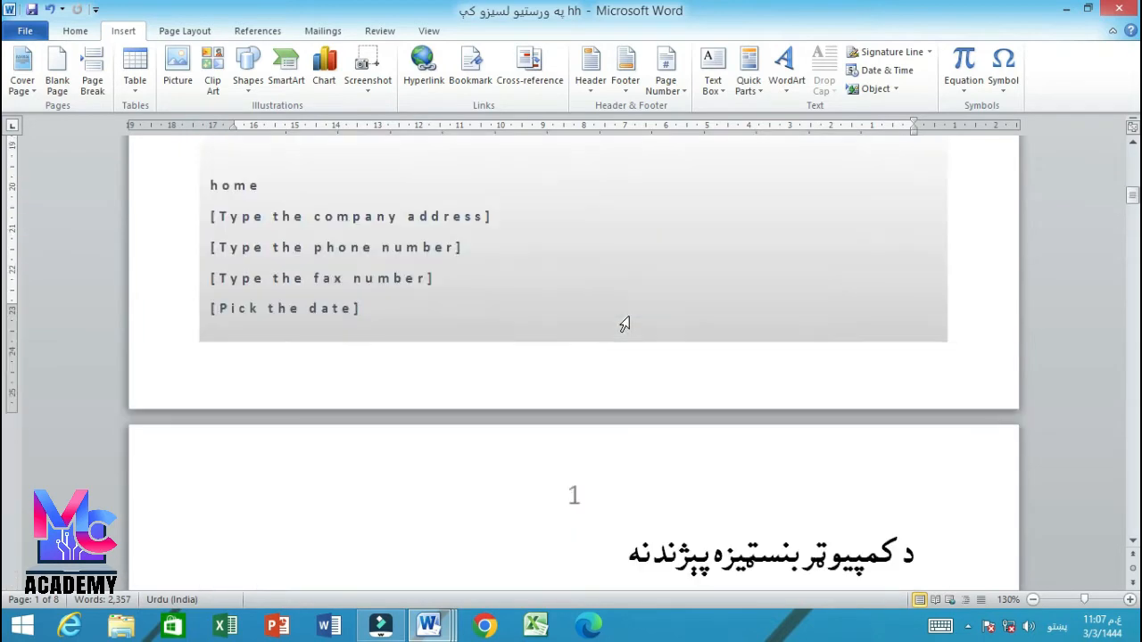
left_click_drag(926, 399, 614, 400)
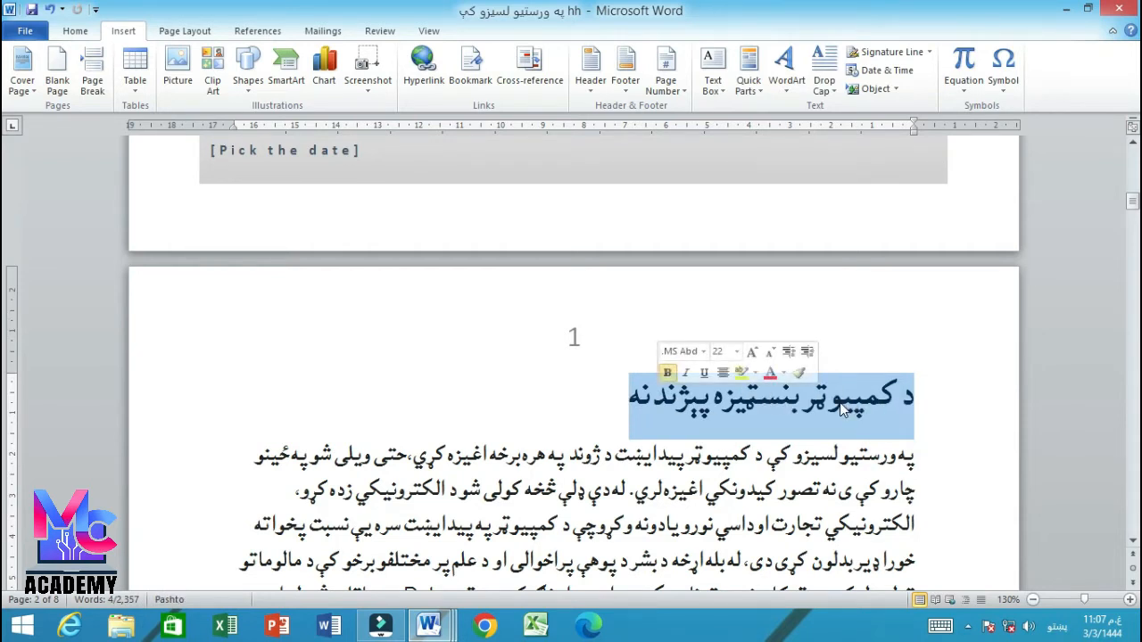
right_click(840, 402)
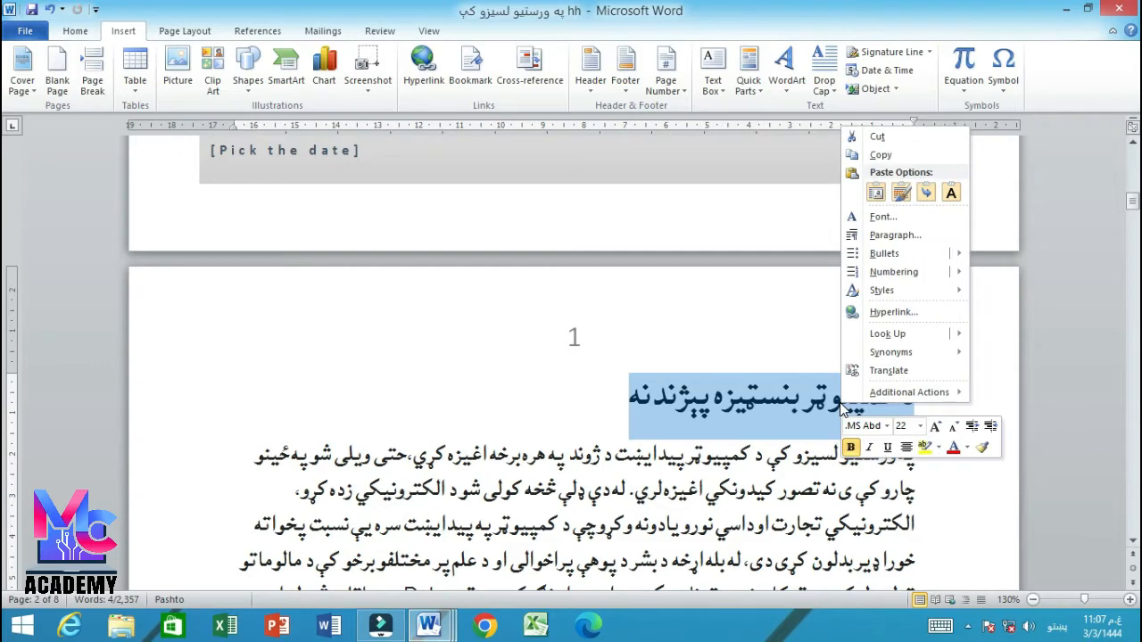
left_click(881, 154)
scroll(612, 319, "up", 10)
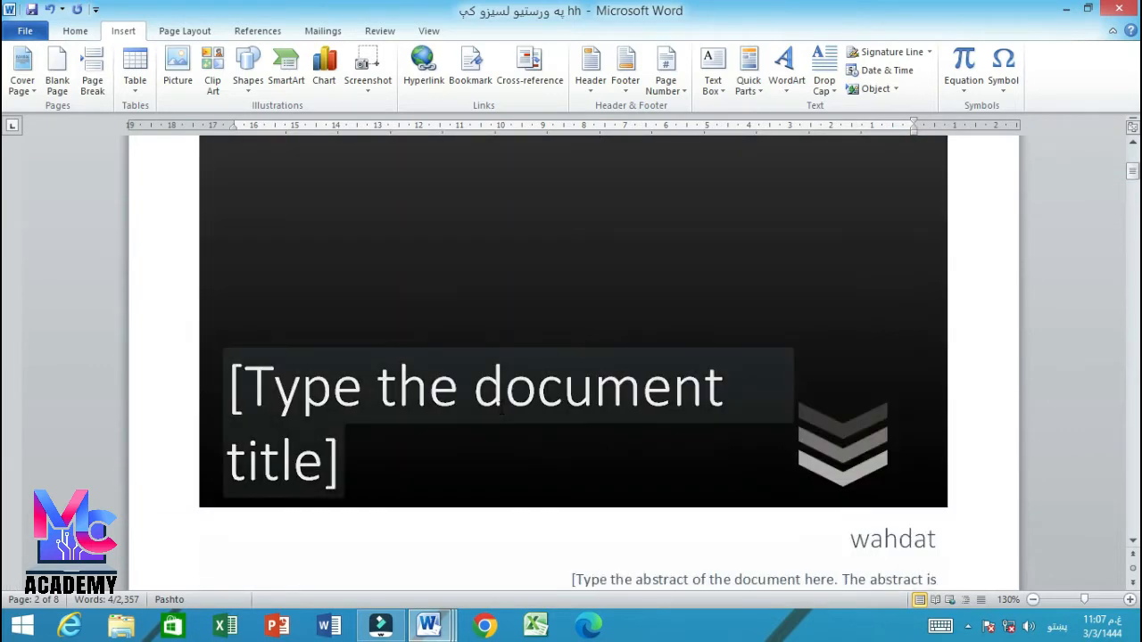
left_click(497, 398)
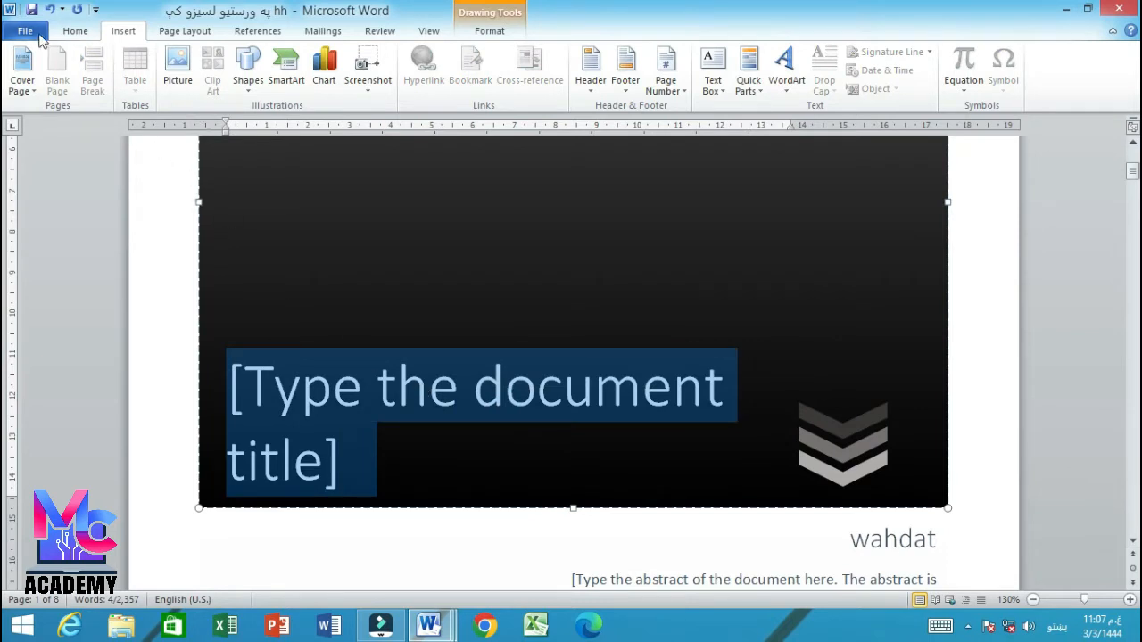
left_click(75, 33)
left_click(27, 61)
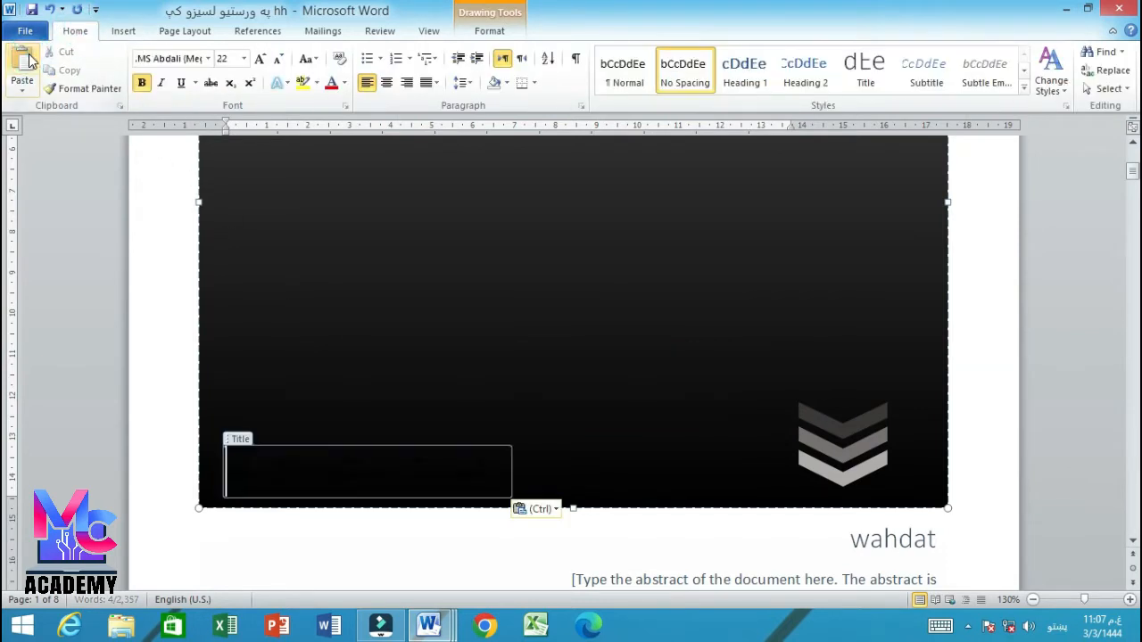
left_click(425, 372)
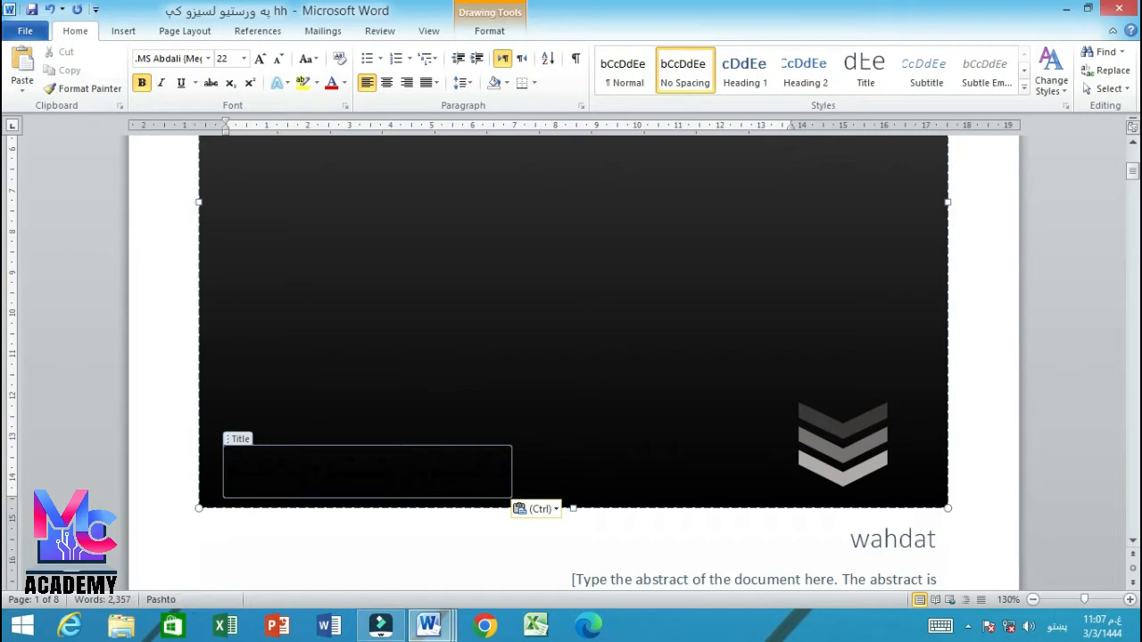
Step: Change the font colour of the pasted cover page title to white
triple_click(397, 464)
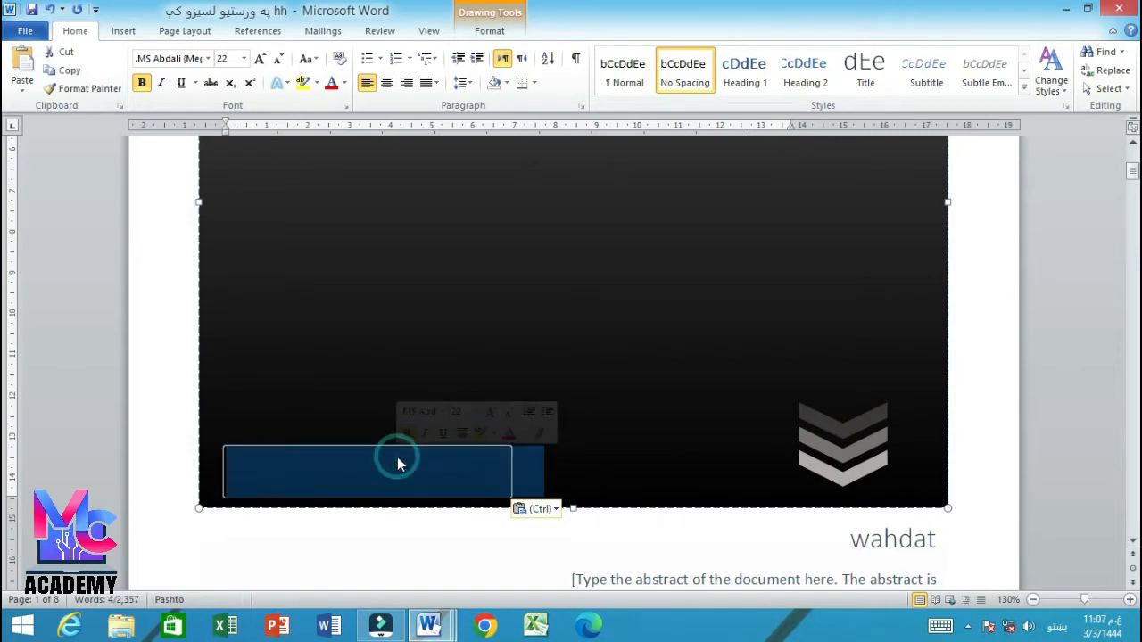
left_click(347, 82)
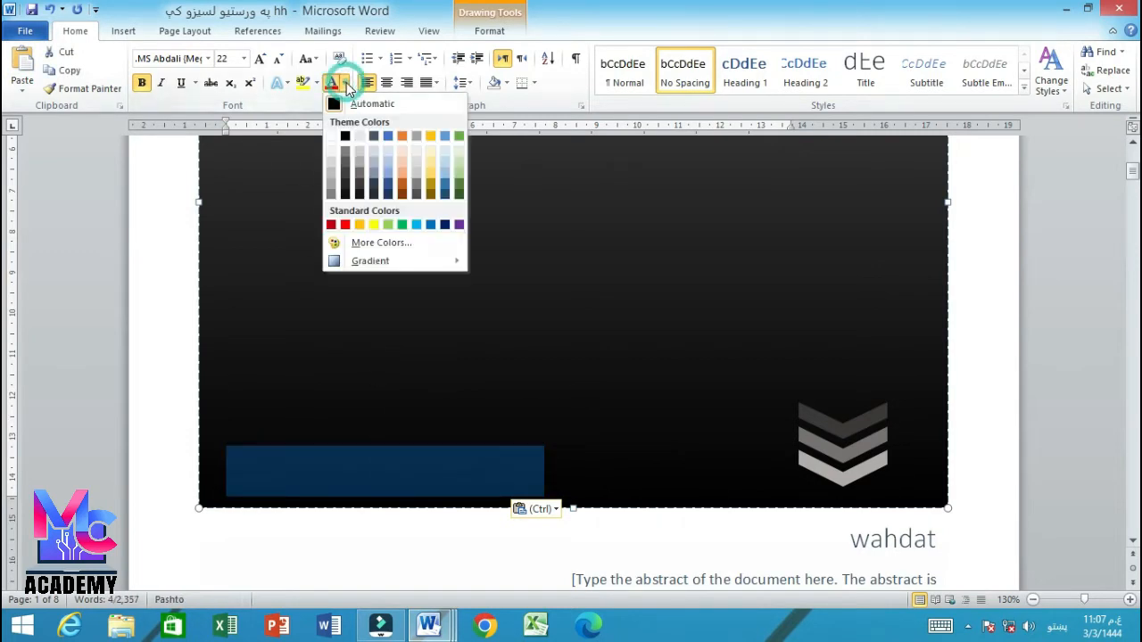
left_click(332, 137)
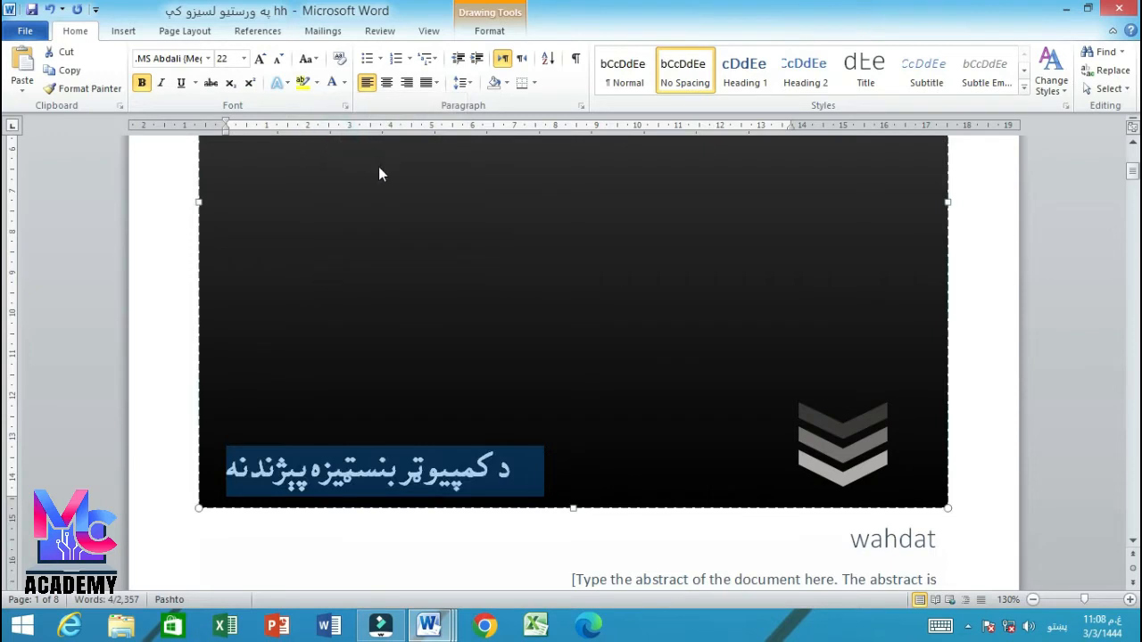
Step: Enlarge the cover page title to 72 pt, remove its bold formatting and deselect the text
left_click(259, 59)
left_click(259, 59)
left_click(260, 59)
left_click(260, 59)
left_click(260, 59)
left_click(260, 59)
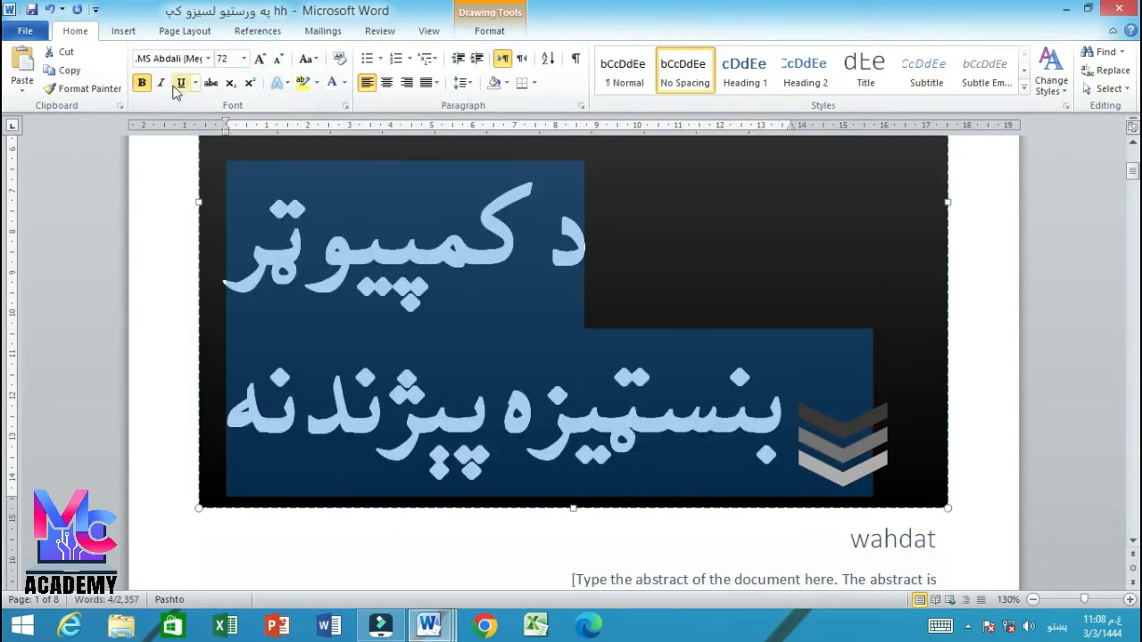
left_click(141, 82)
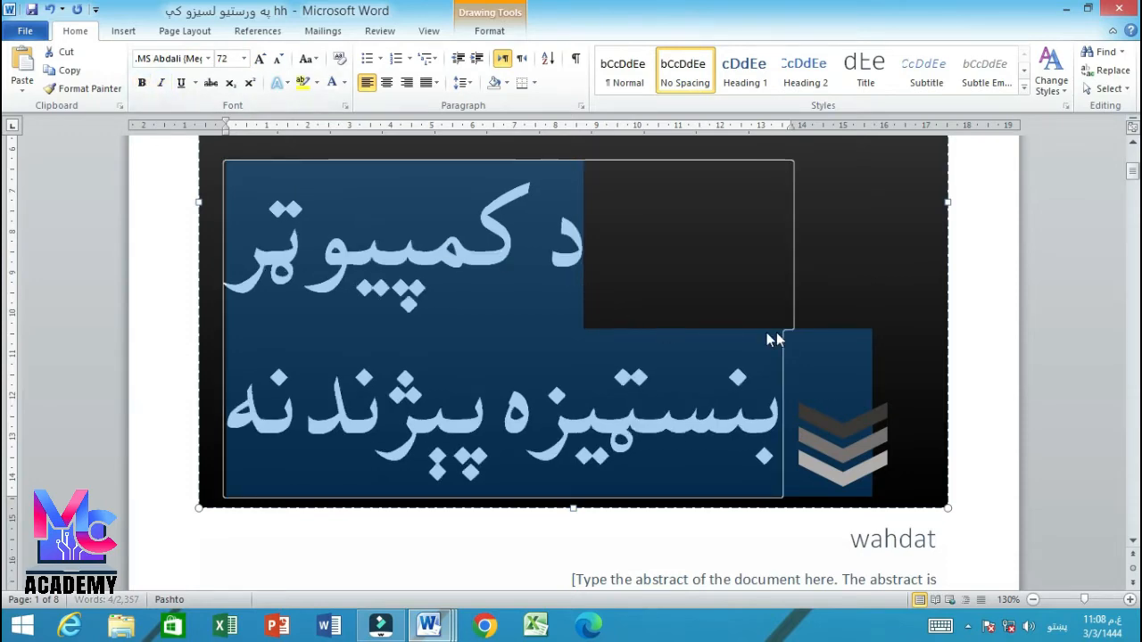
scroll(766, 332, "up", 3)
left_click(810, 286)
scroll(809, 285, "down", 3)
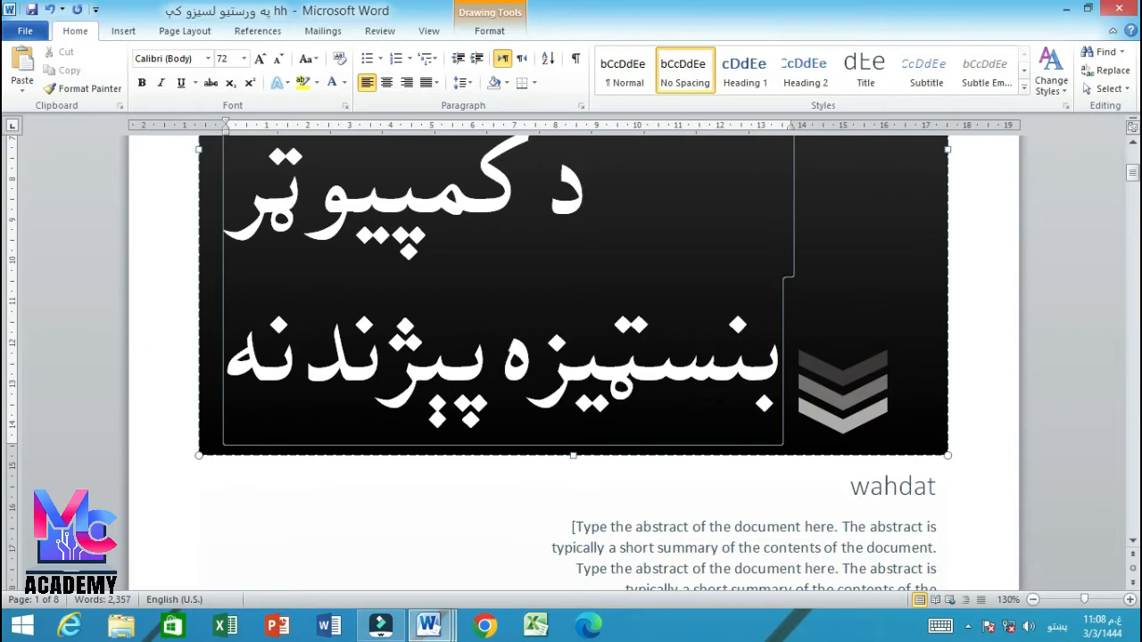
scroll(512, 371, "down", 1)
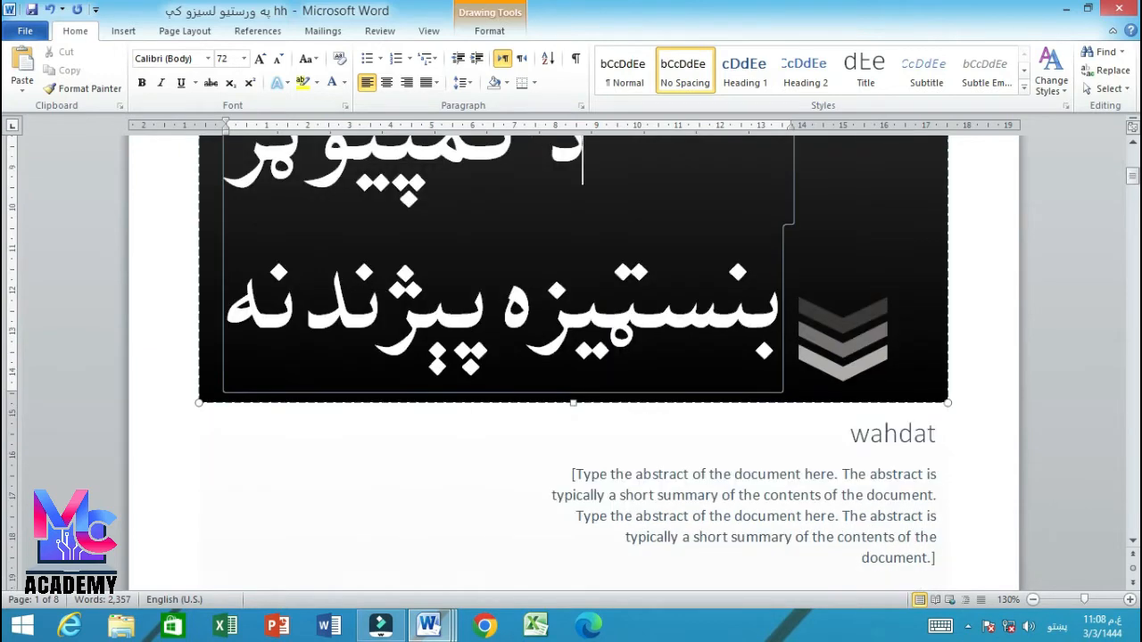
Step: Delete the abstract placeholder text below the black title block on the cover page
scroll(535, 375, "up", 2)
scroll(713, 429, "down", 1)
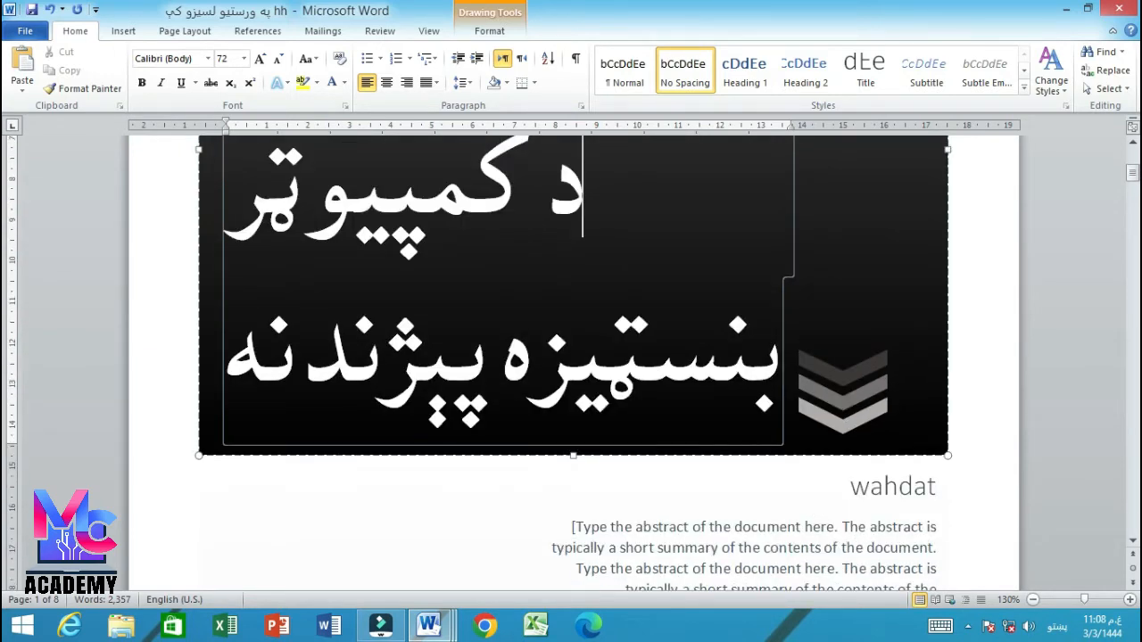
scroll(880, 471, "down", 2)
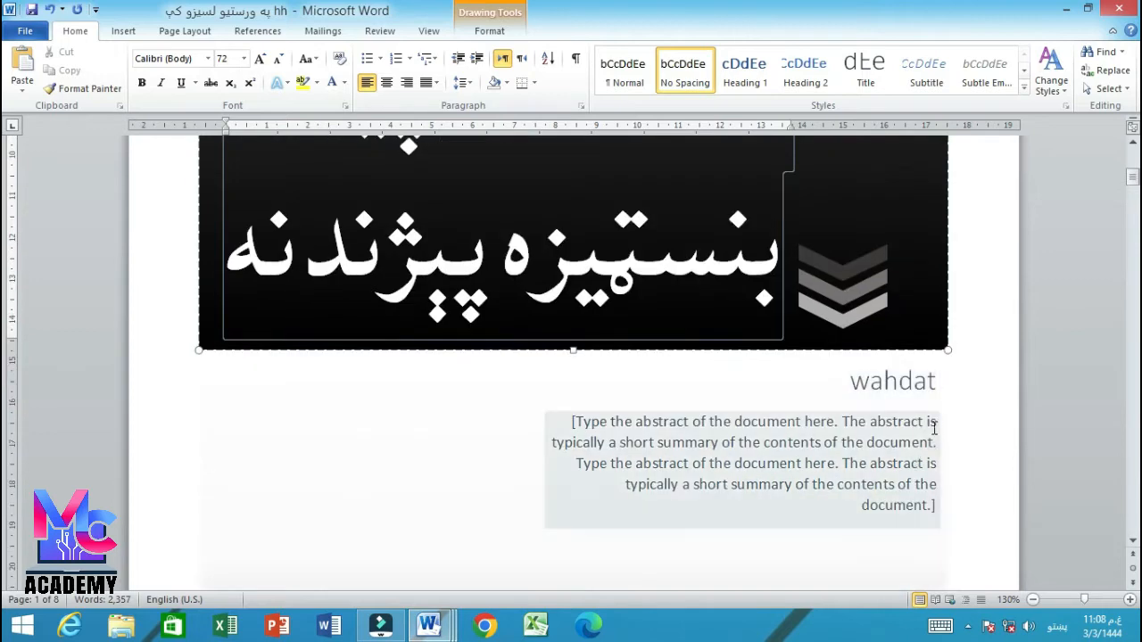
left_click(931, 421)
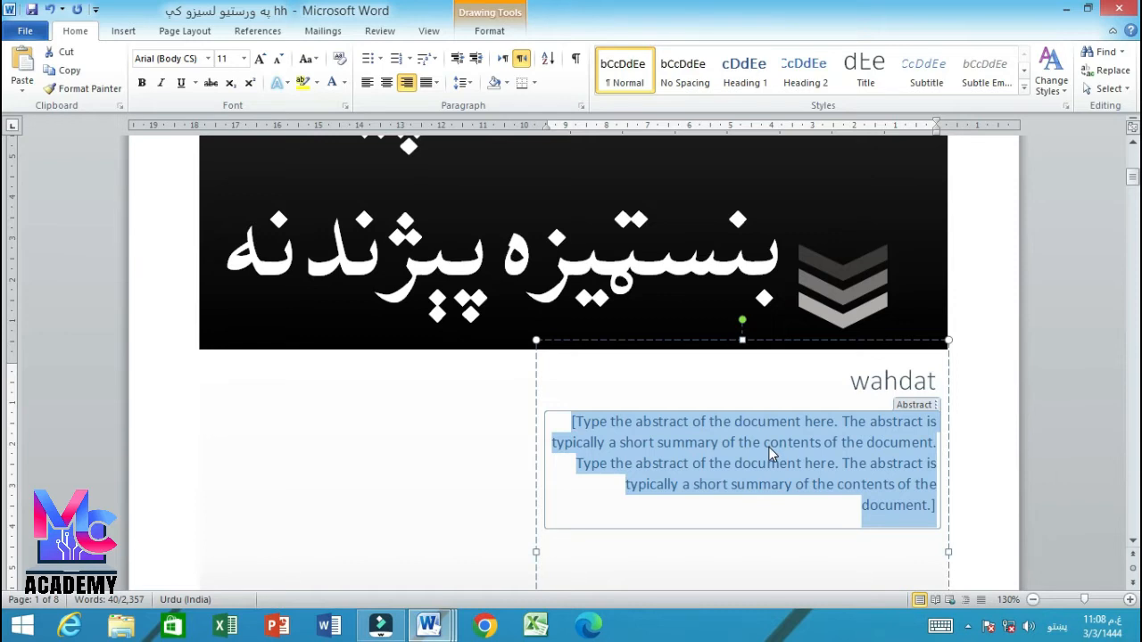
scroll(535, 332, "up", 1)
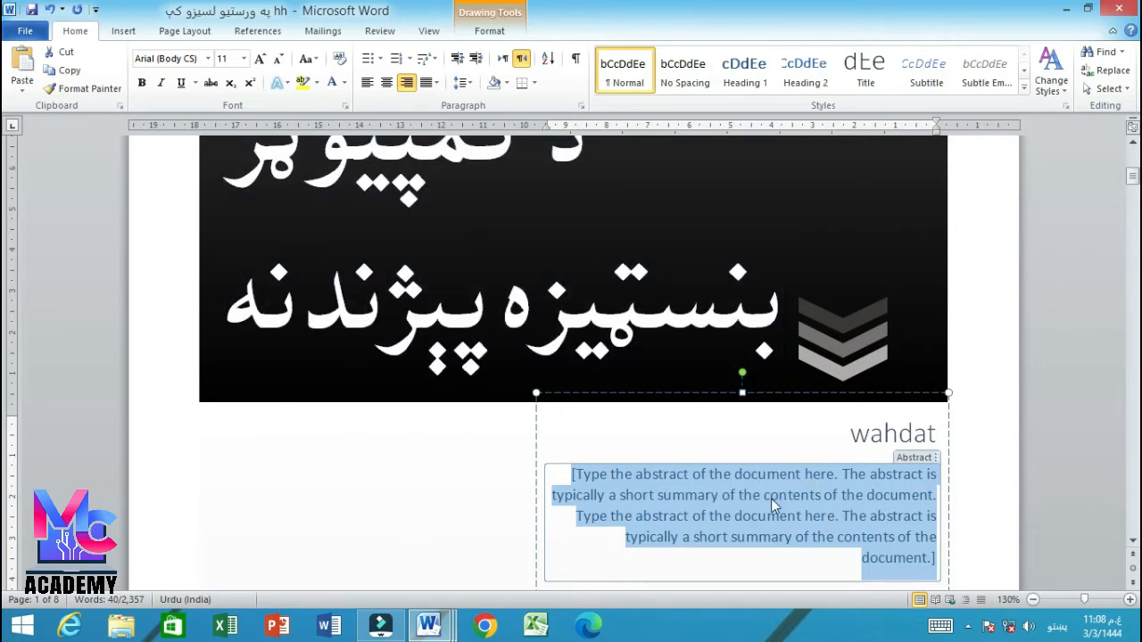
scroll(802, 492, "down", 1)
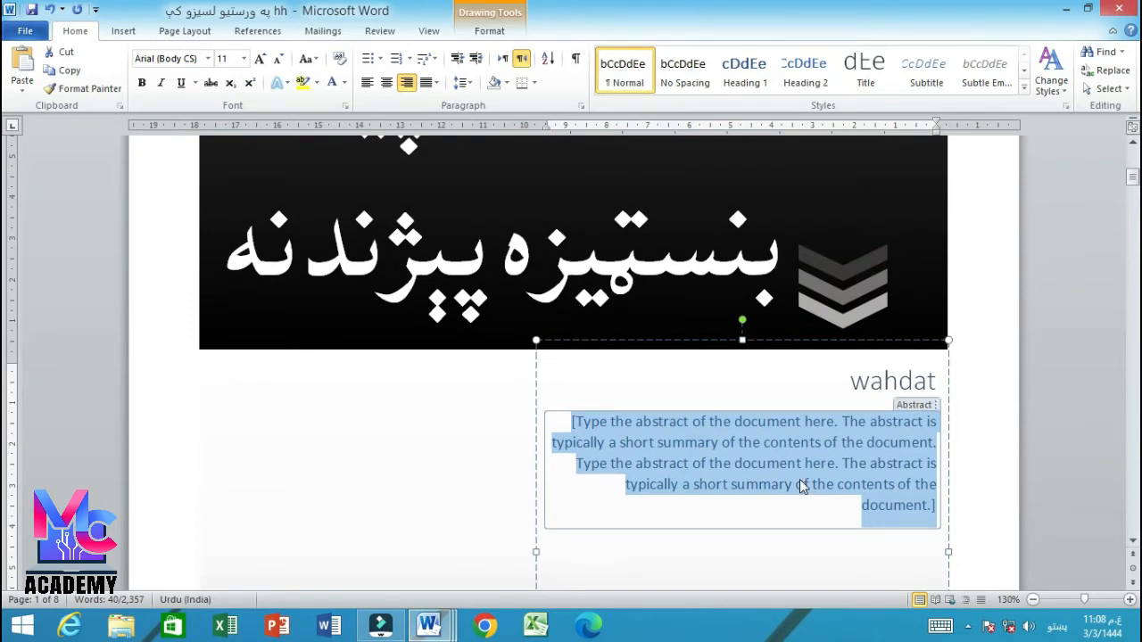
key("Delete")
key("Delete")
Step: Remove the author field from the cover page
left_click(889, 386)
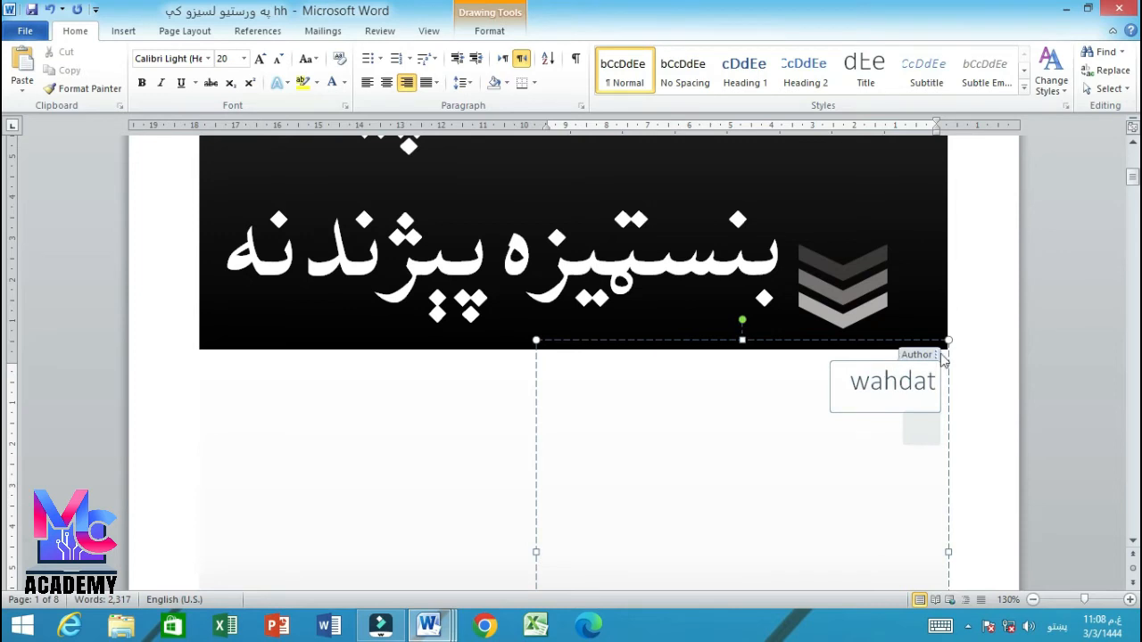
left_click(917, 355)
key("Delete")
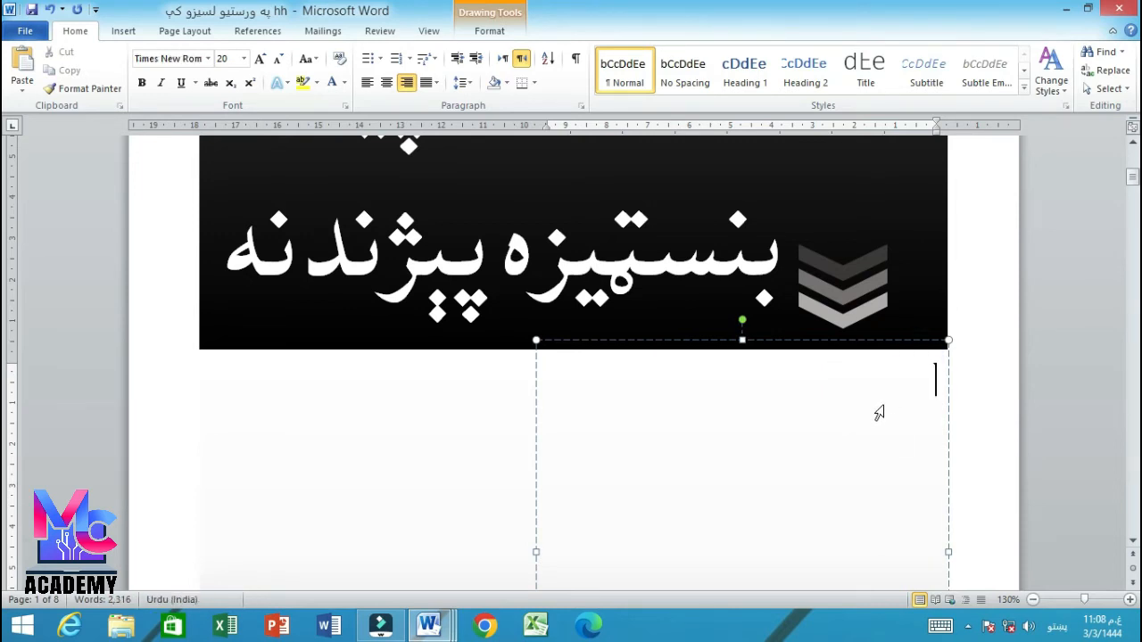
Step: Clear the company address, phone number, fax number and date placeholders at the foot of the cover page
scroll(877, 414, "down", 4)
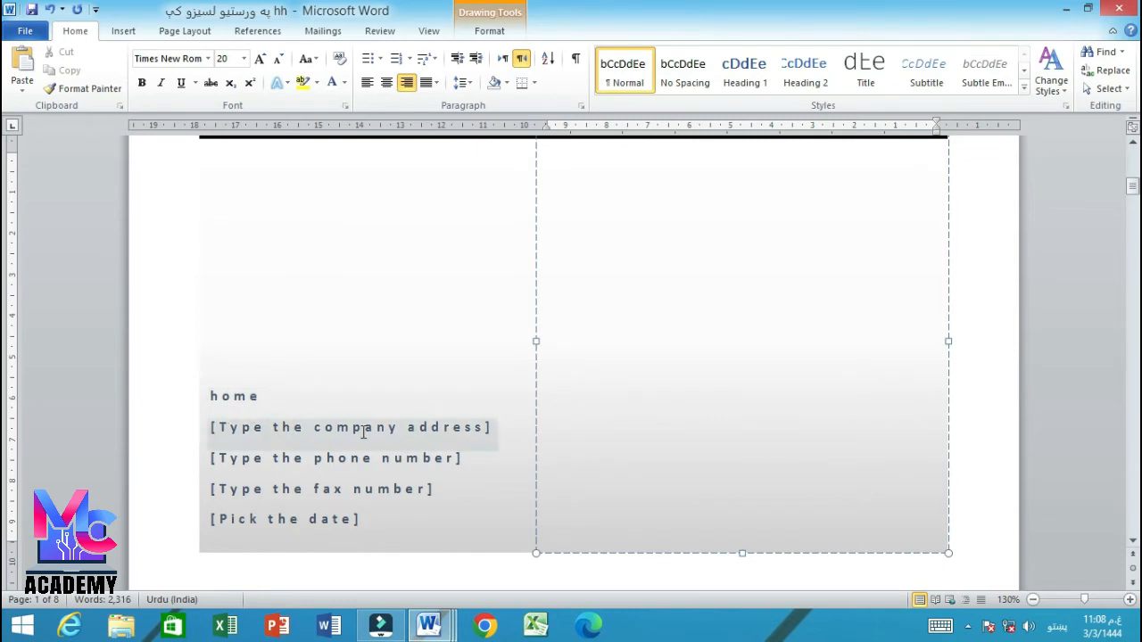
left_click(263, 428)
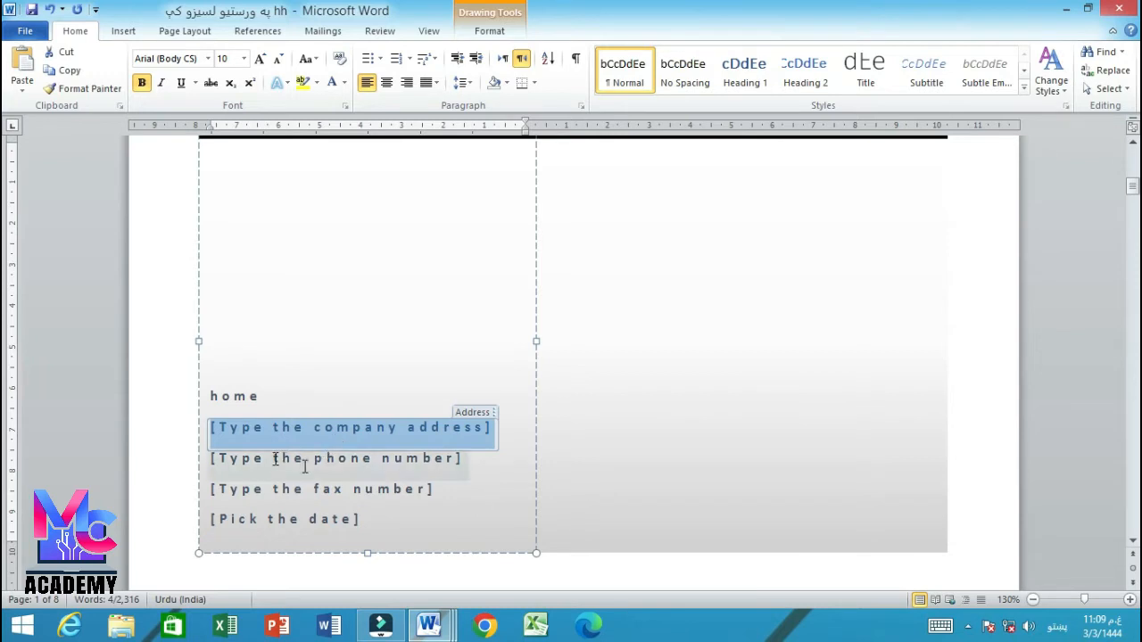
left_click(341, 474)
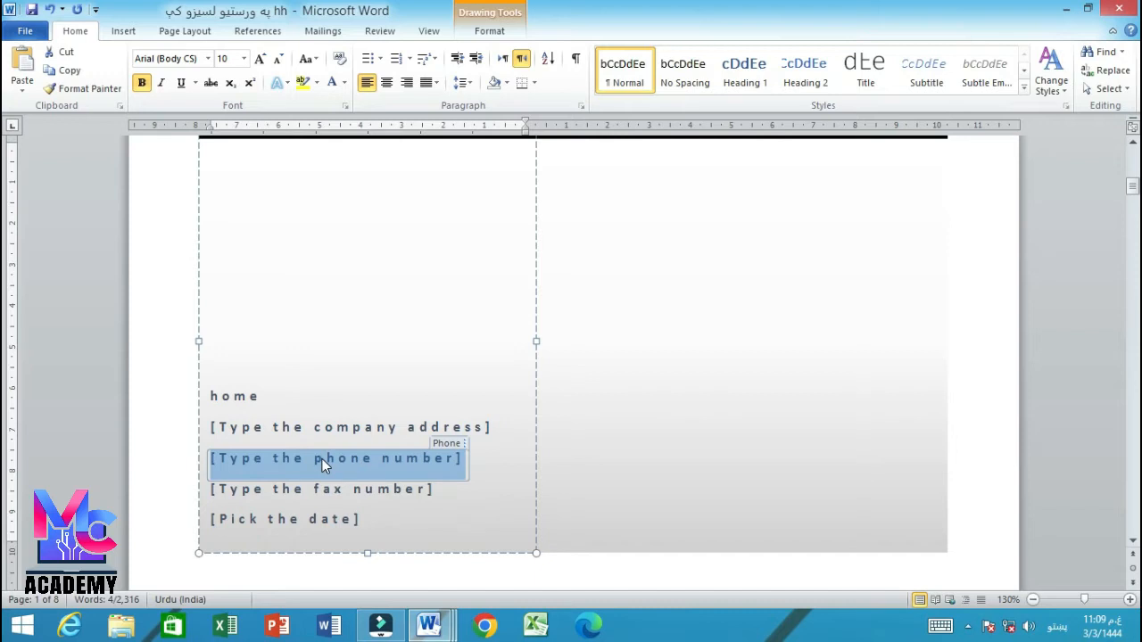
key("Delete")
left_click(332, 430)
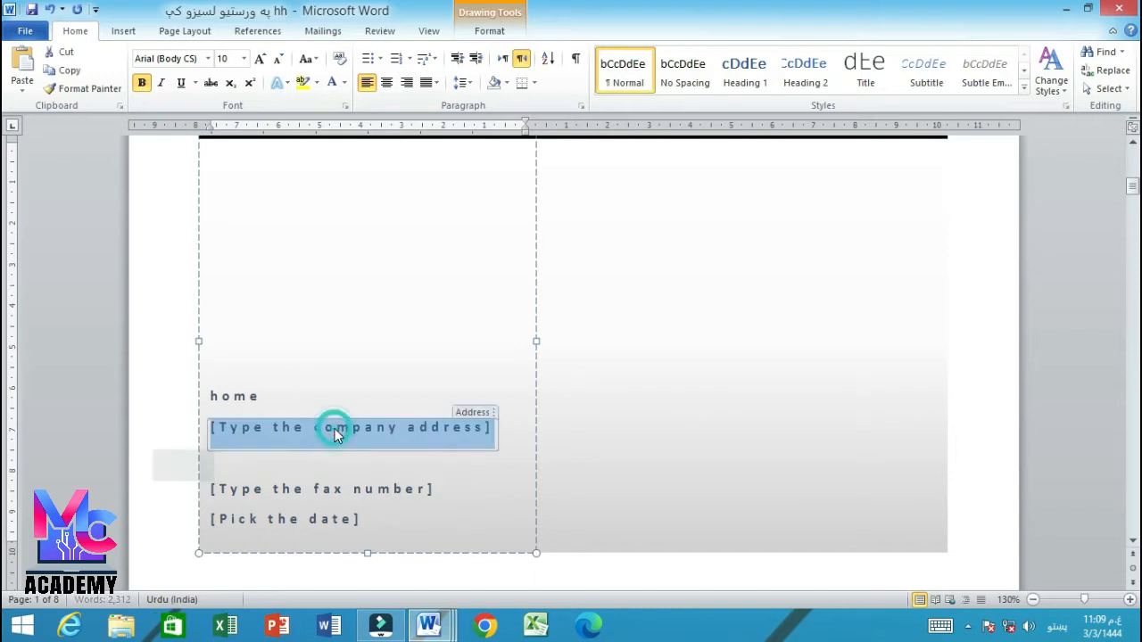
key("Delete")
left_click(288, 495)
key("Delete")
left_click(295, 517)
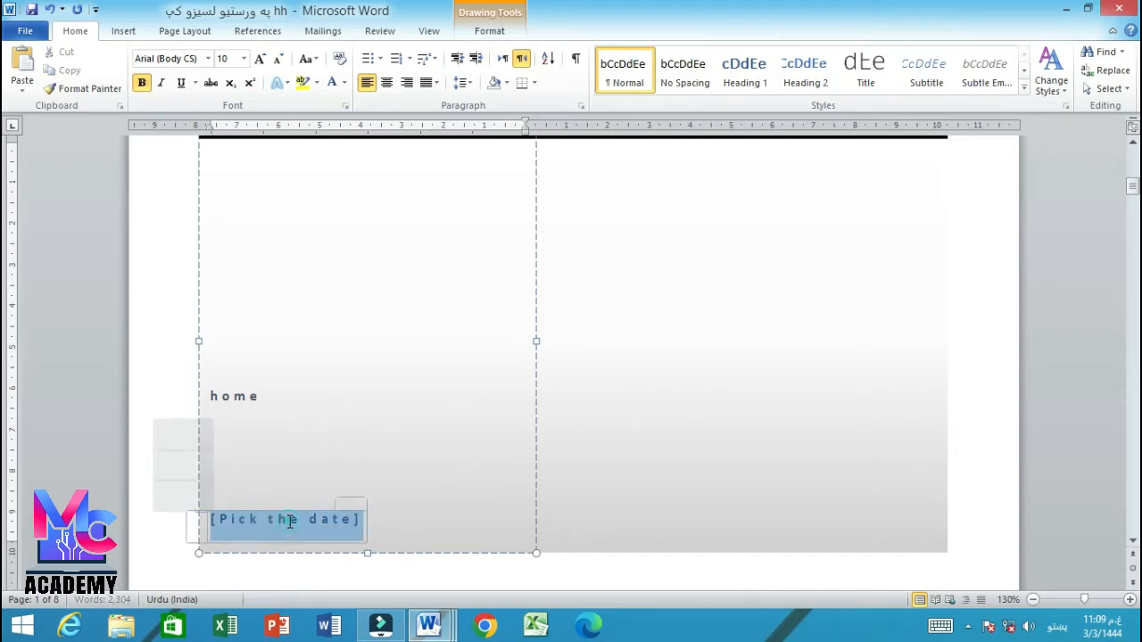
key("Delete")
Step: Remove the company field from the cover page, leaving only the title on it
left_click(239, 400)
key("Delete")
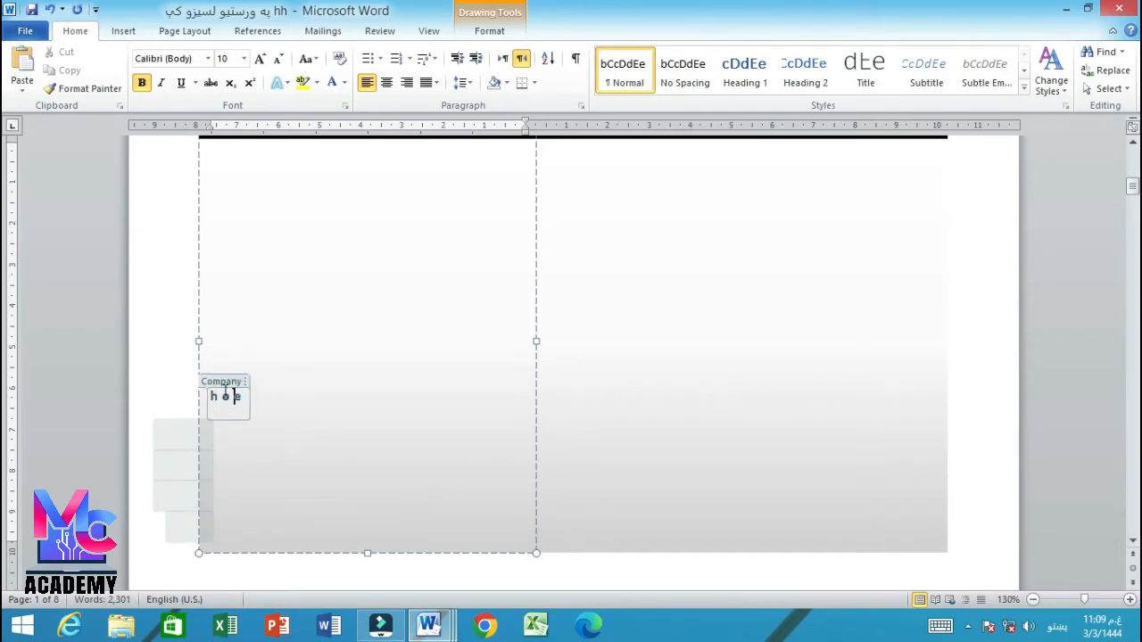
left_click(227, 383)
key("Delete")
scroll(395, 427, "up", 5)
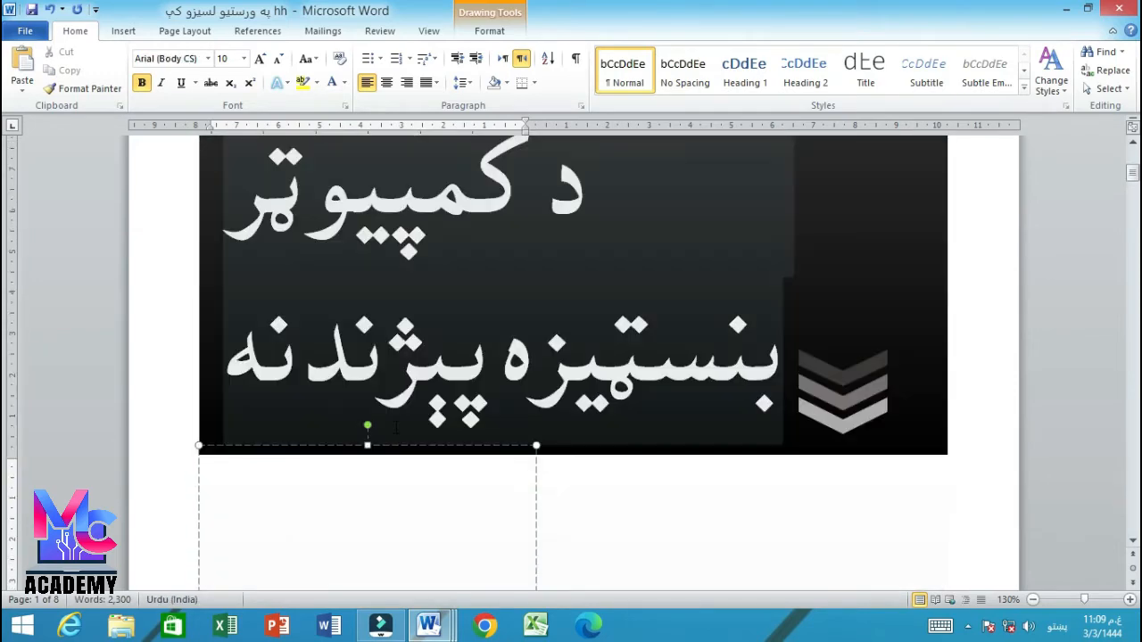
scroll(396, 426, "up", 3)
scroll(451, 373, "up", 2)
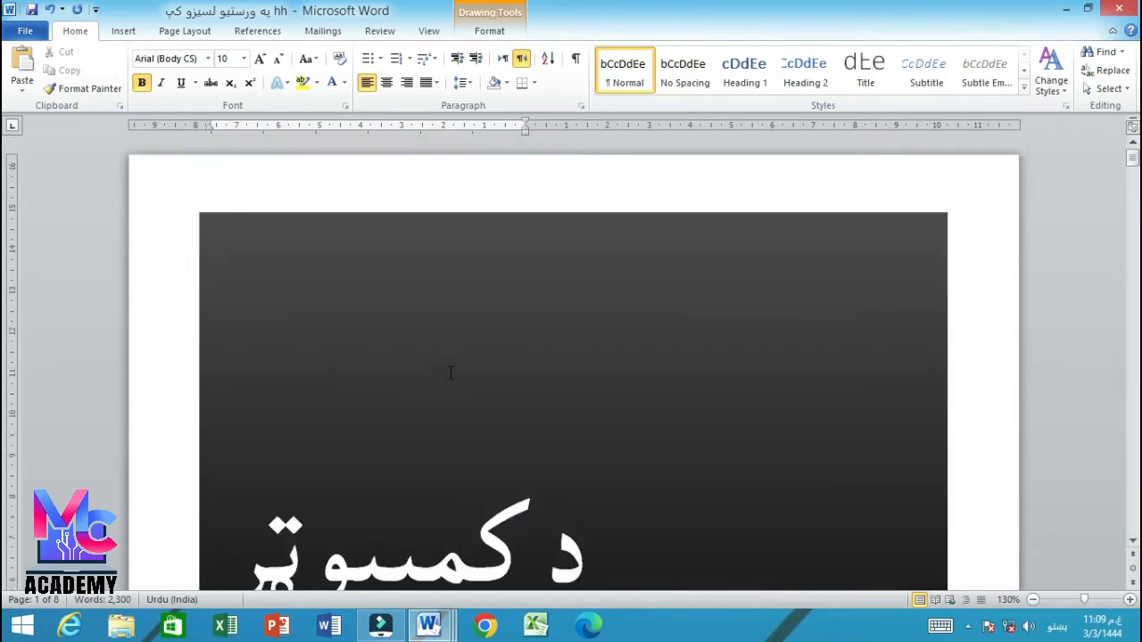
scroll(549, 292, "down", 2)
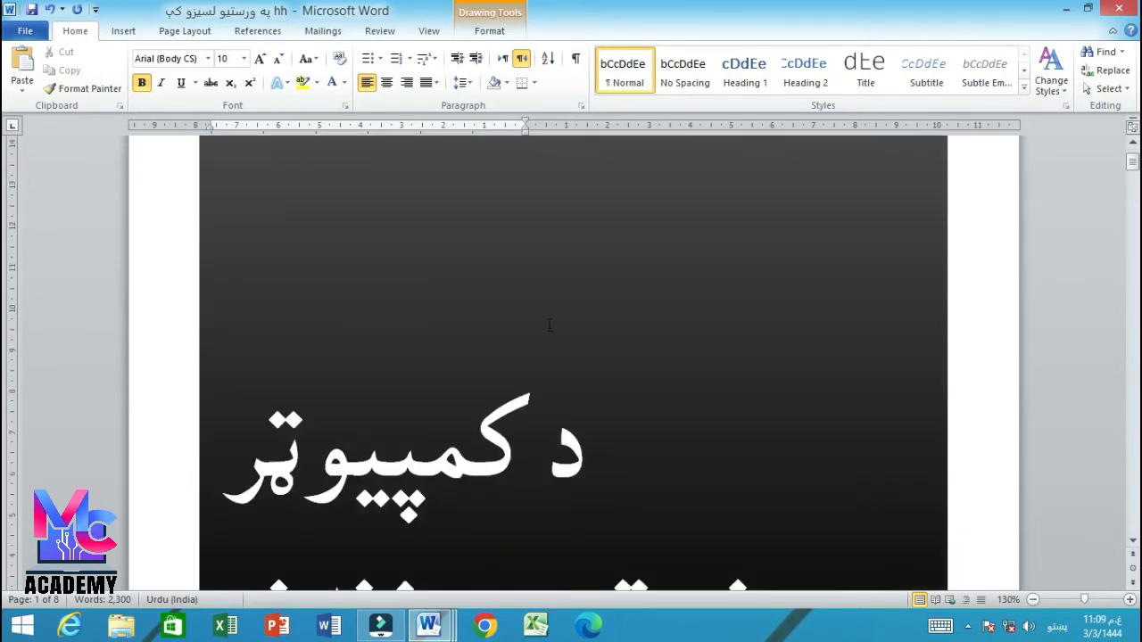
Step: Open the print preview, page through the document and back to the cover, and return to editing
left_click(25, 32)
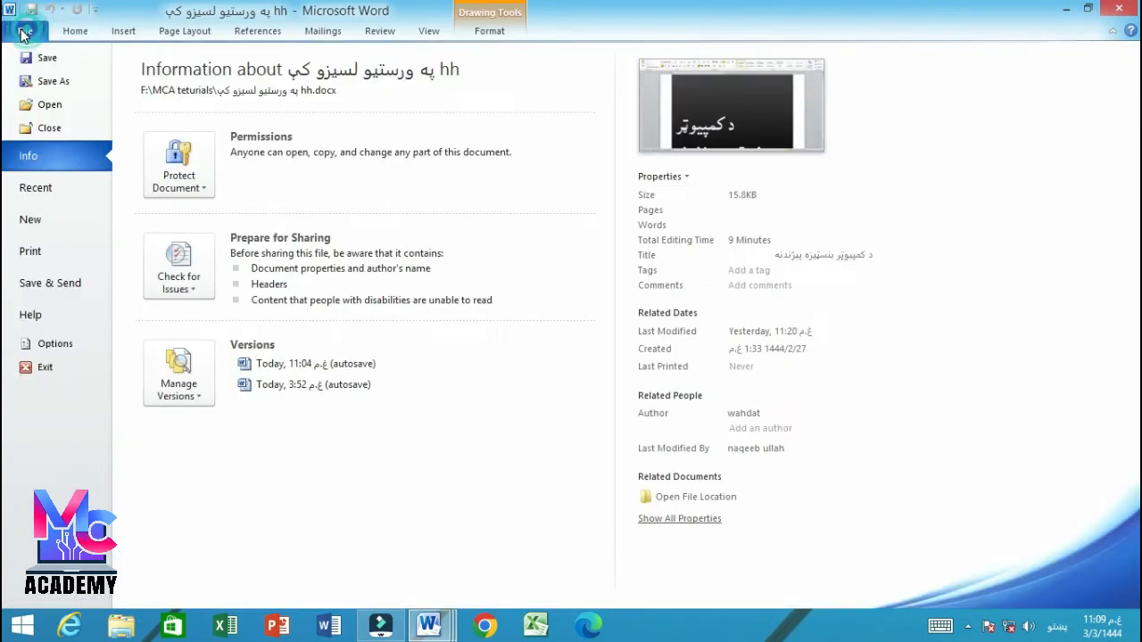
left_click(54, 257)
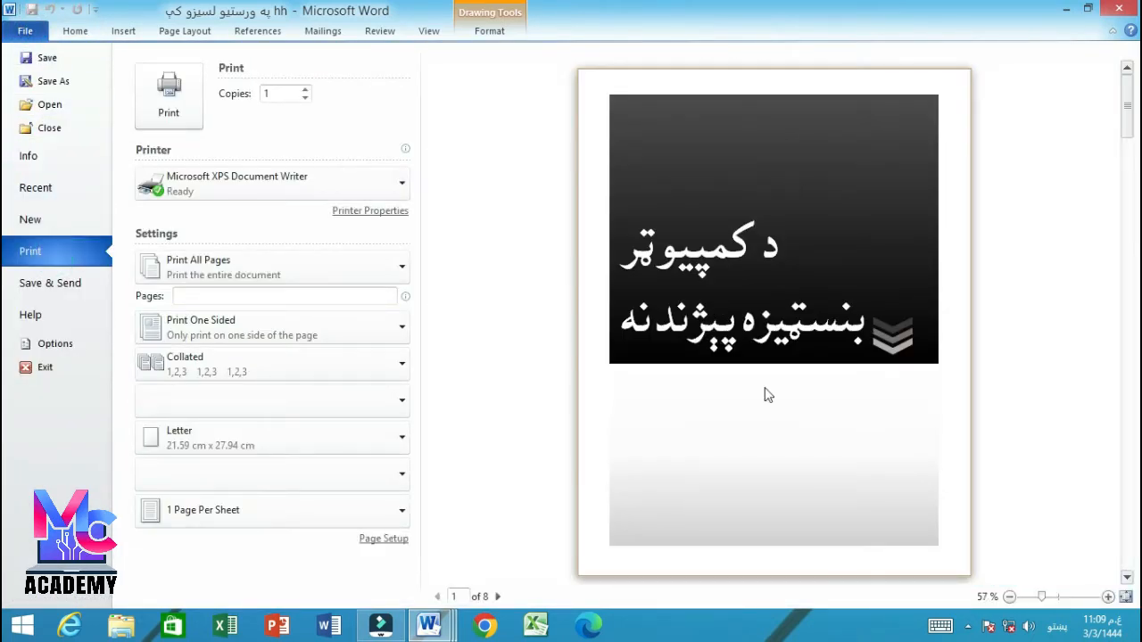
left_click(499, 597)
left_click(498, 597)
left_click(499, 597)
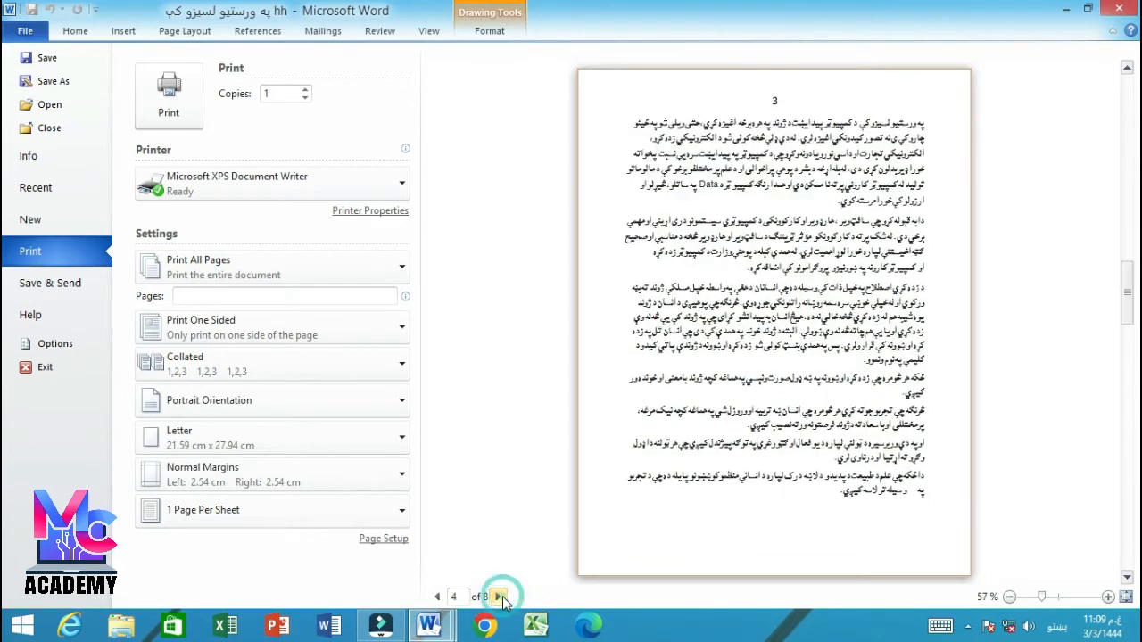
left_click(500, 597)
left_click(499, 597)
left_click(437, 597)
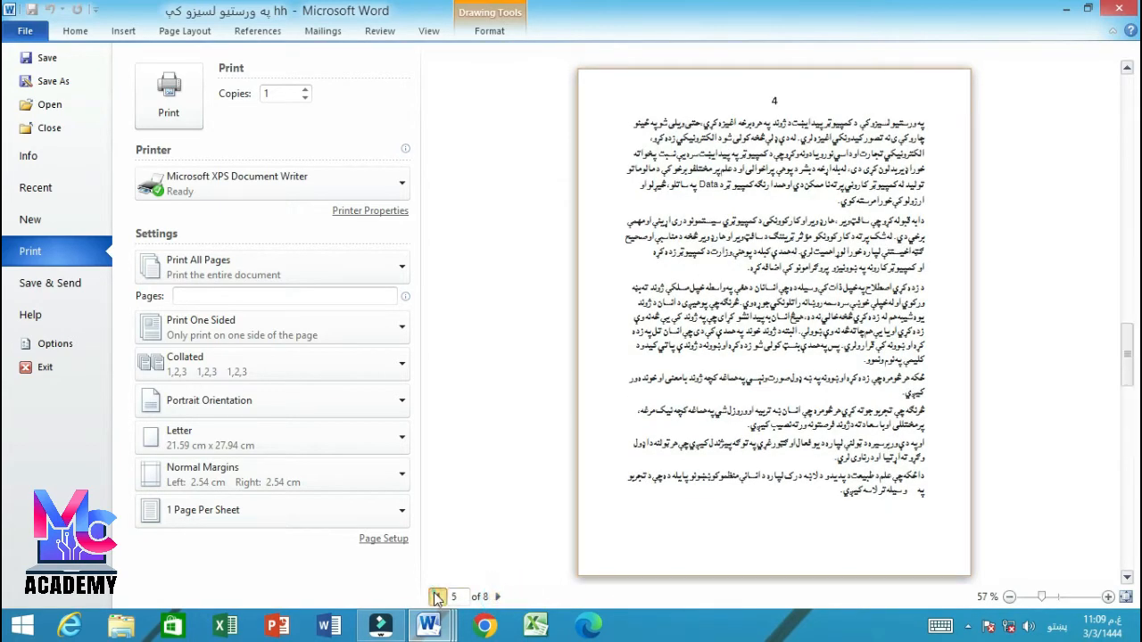
left_click(437, 597)
left_click(437, 597)
left_click(438, 597)
left_click(437, 597)
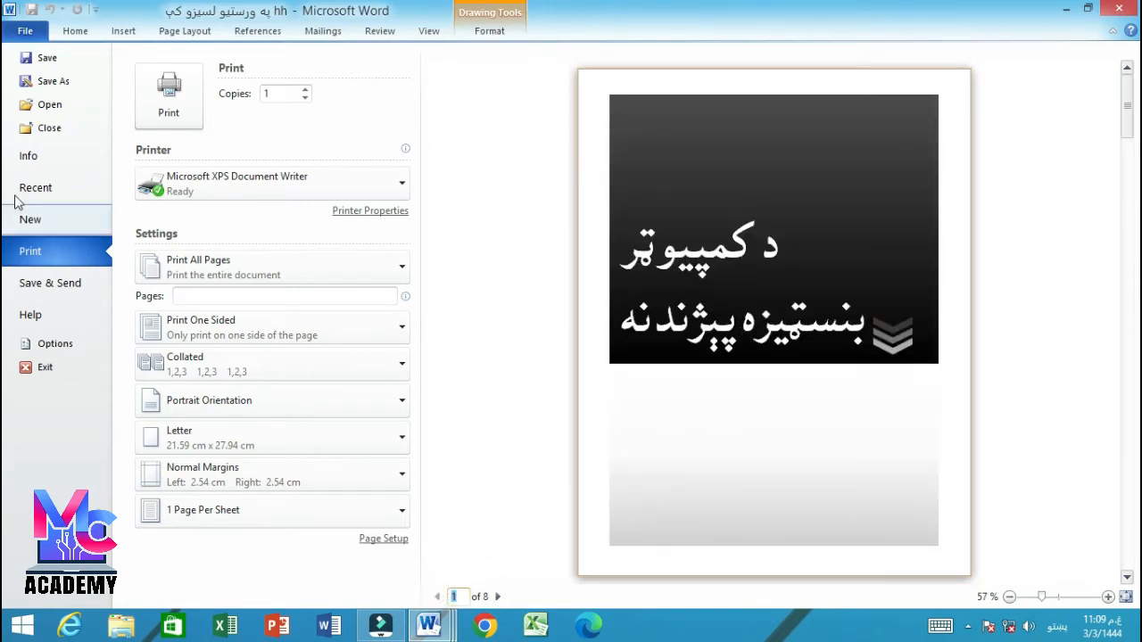
left_click(75, 31)
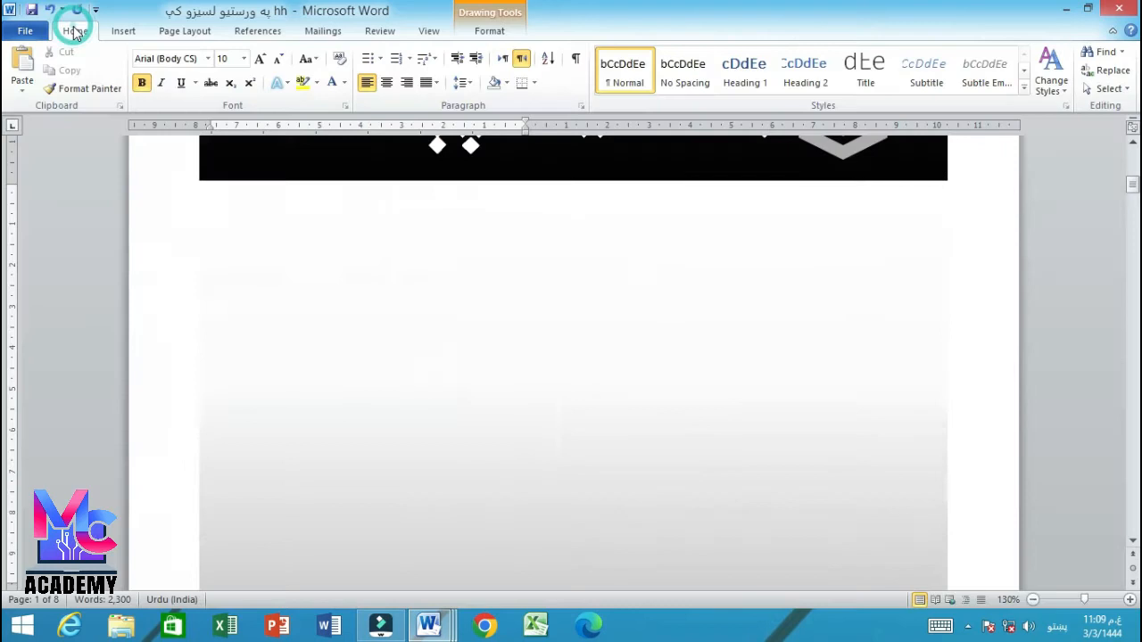
Step: Replace the current cover page with the built-in design that has a blue block above the document title
left_click(123, 31)
scroll(778, 288, "up", 10)
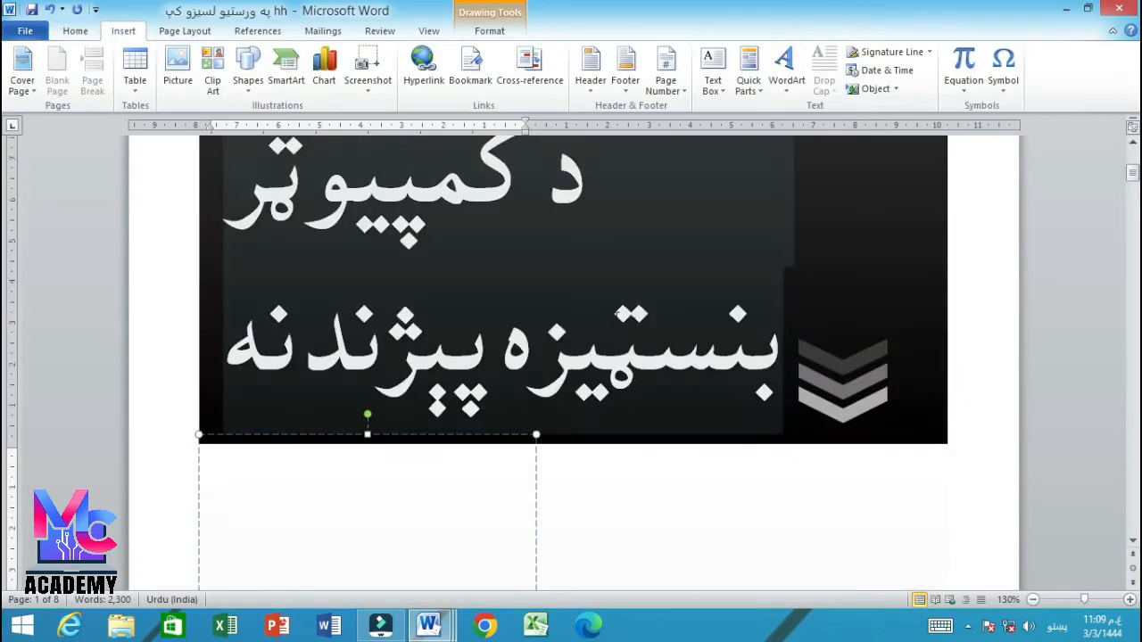
left_click(36, 91)
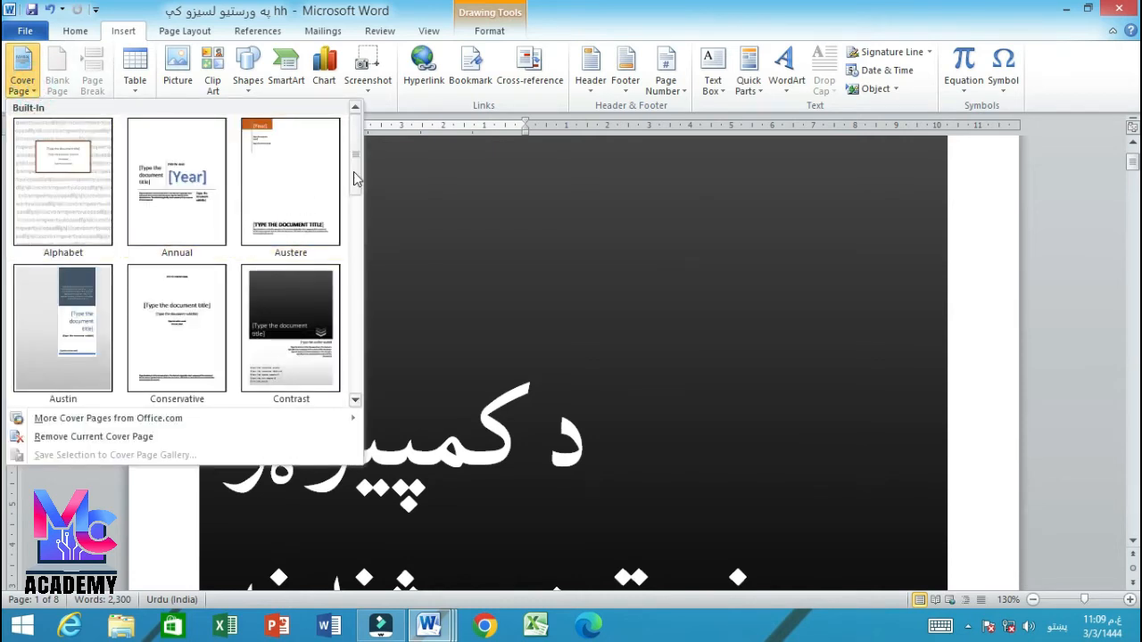
left_click_drag(353, 174, 354, 243)
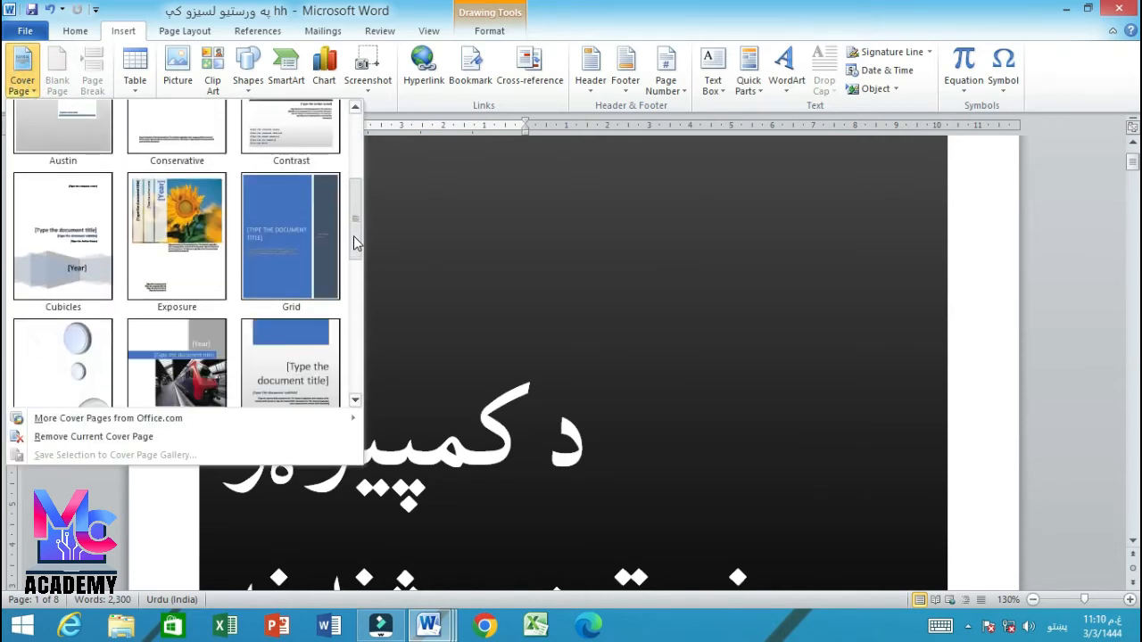
scroll(354, 242, "down", 2)
left_click(286, 298)
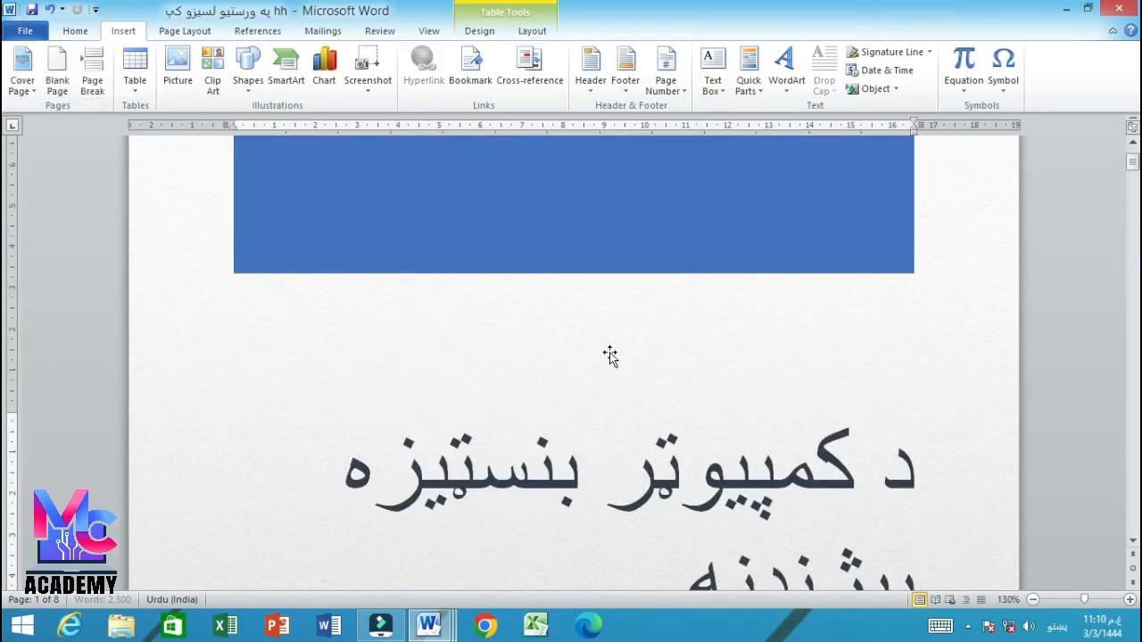
Step: Examine the new cover page's title, subtitle, abstract and date fields and the first text page after it
scroll(684, 395, "down", 3)
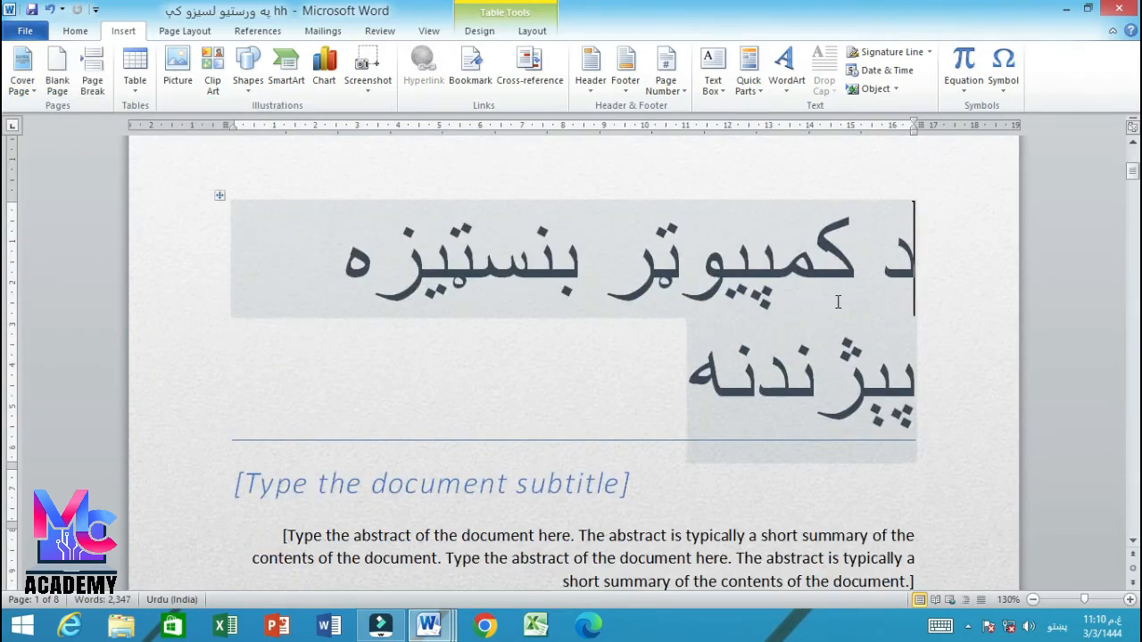
scroll(747, 357, "down", 2)
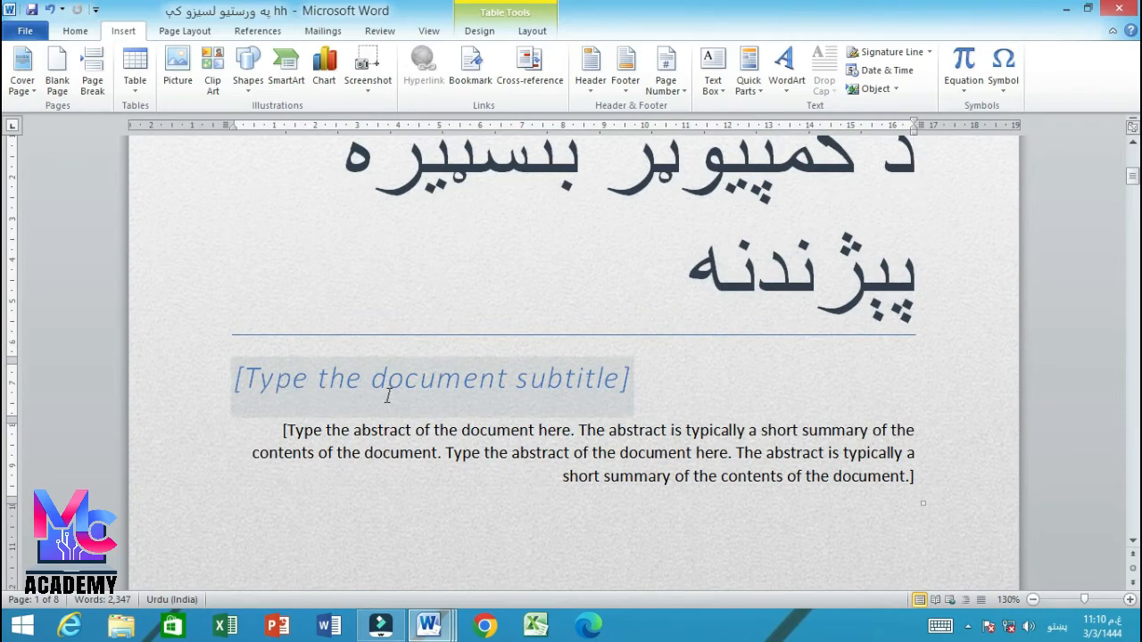
scroll(447, 377, "up", 1)
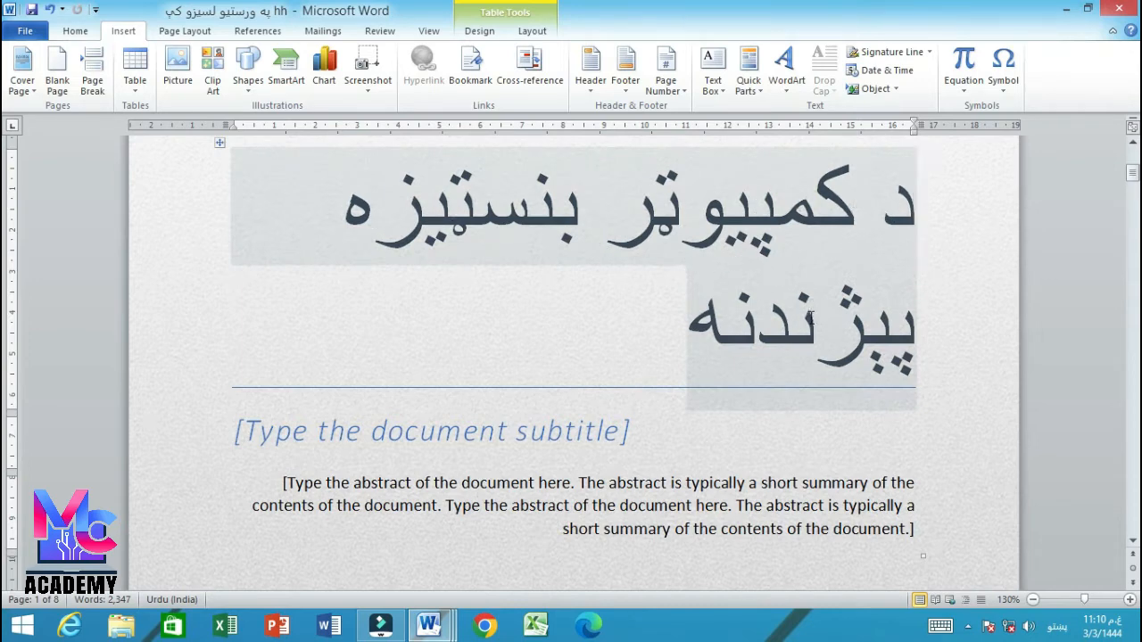
left_click(632, 496)
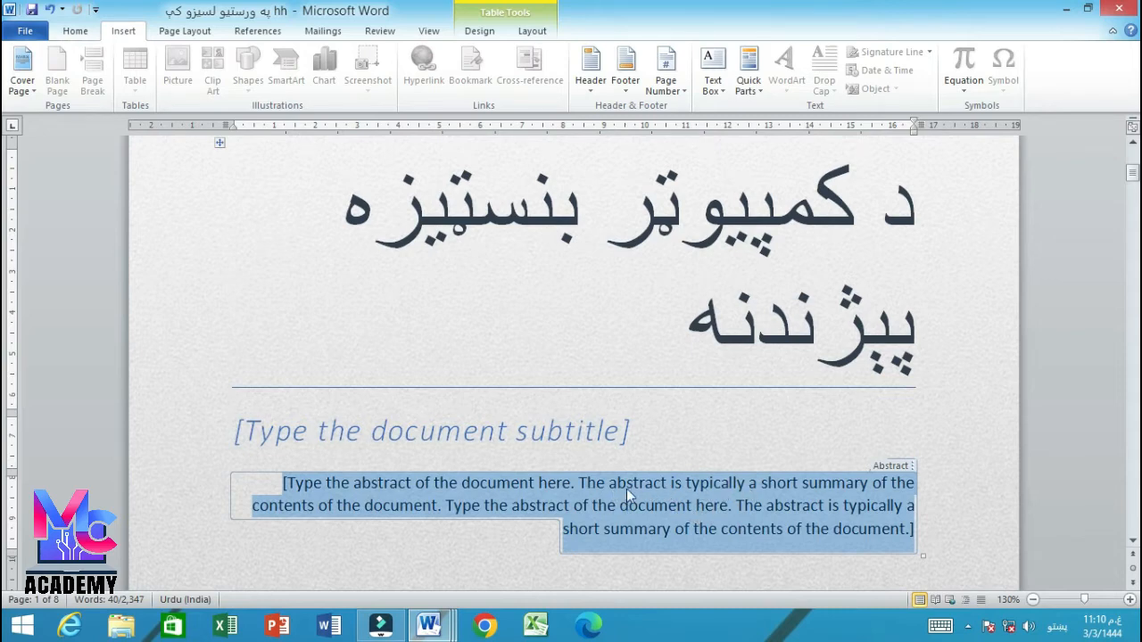
scroll(651, 488, "down", 2)
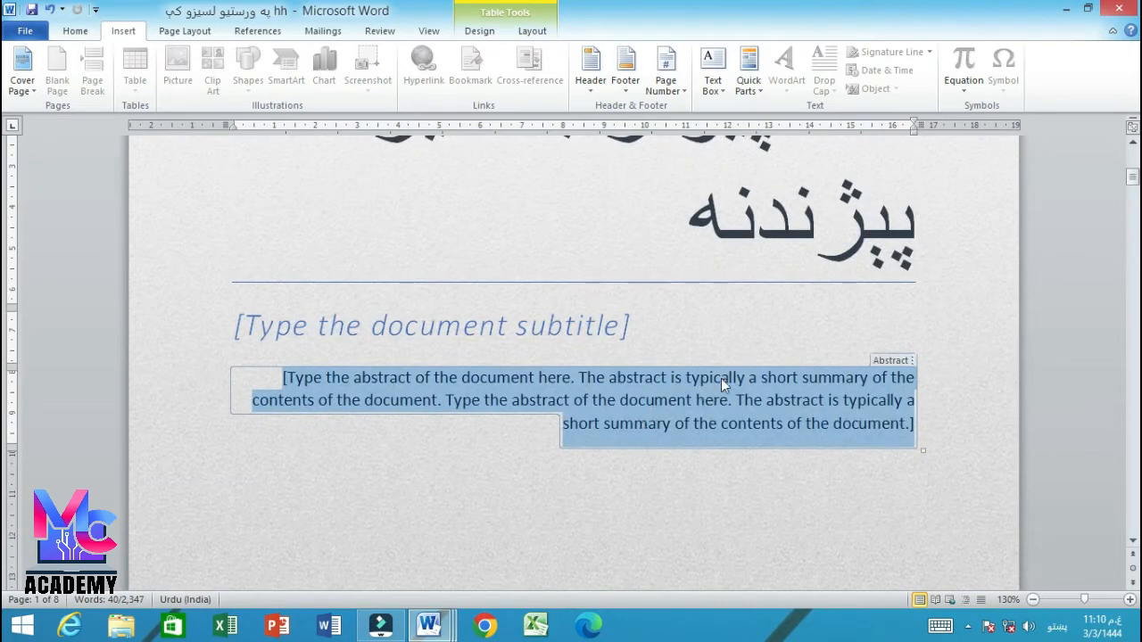
scroll(730, 384, "down", 10)
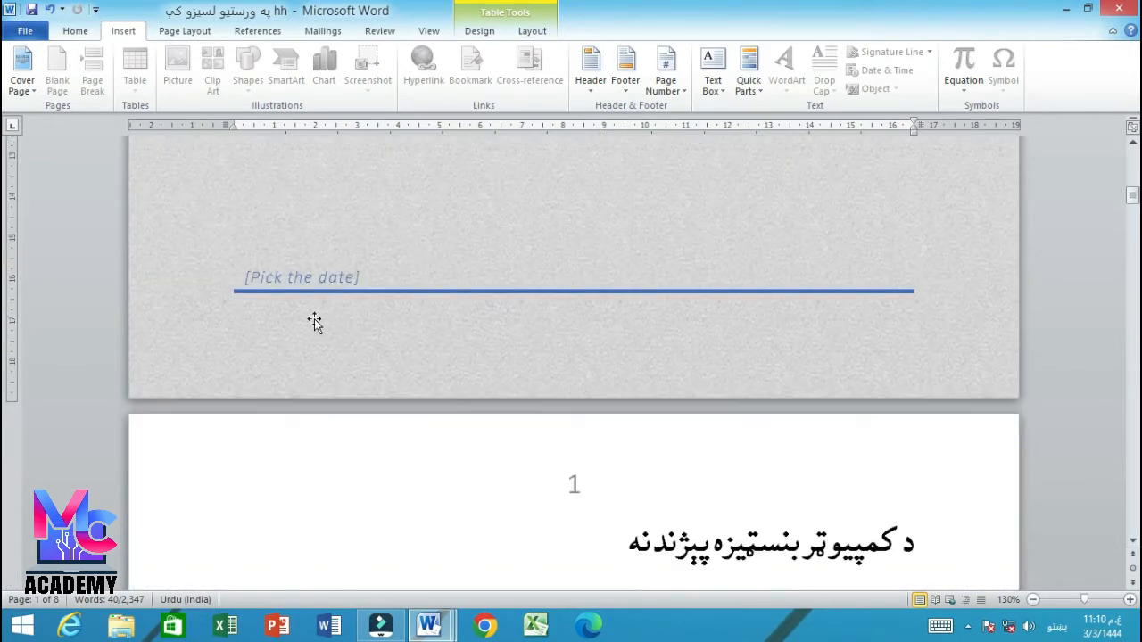
left_click(283, 277)
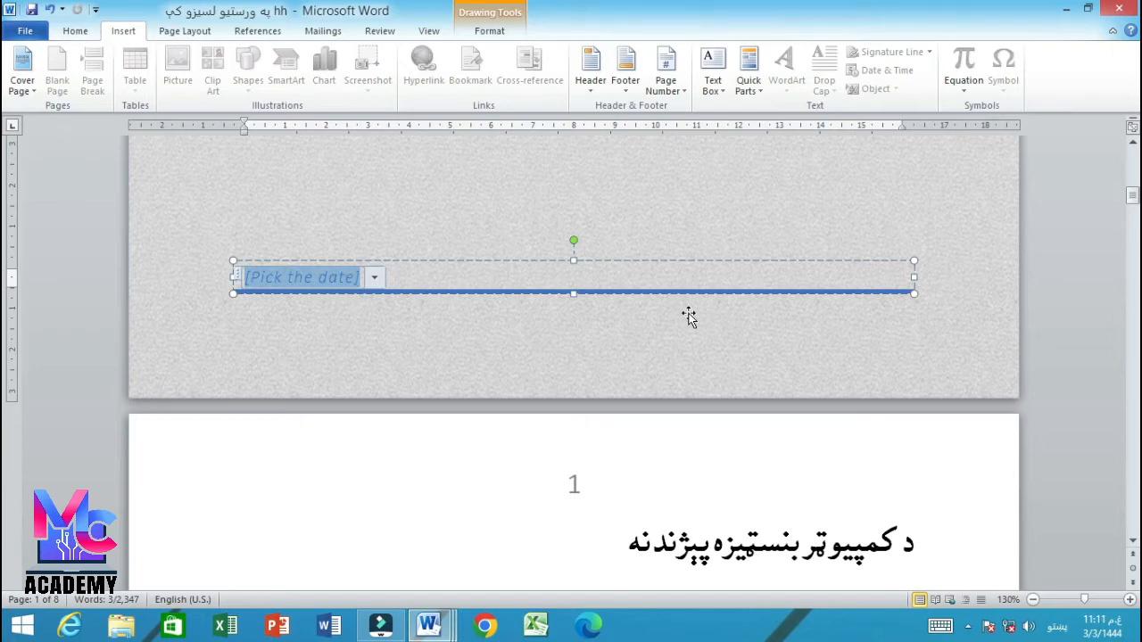
scroll(686, 316, "down", 4)
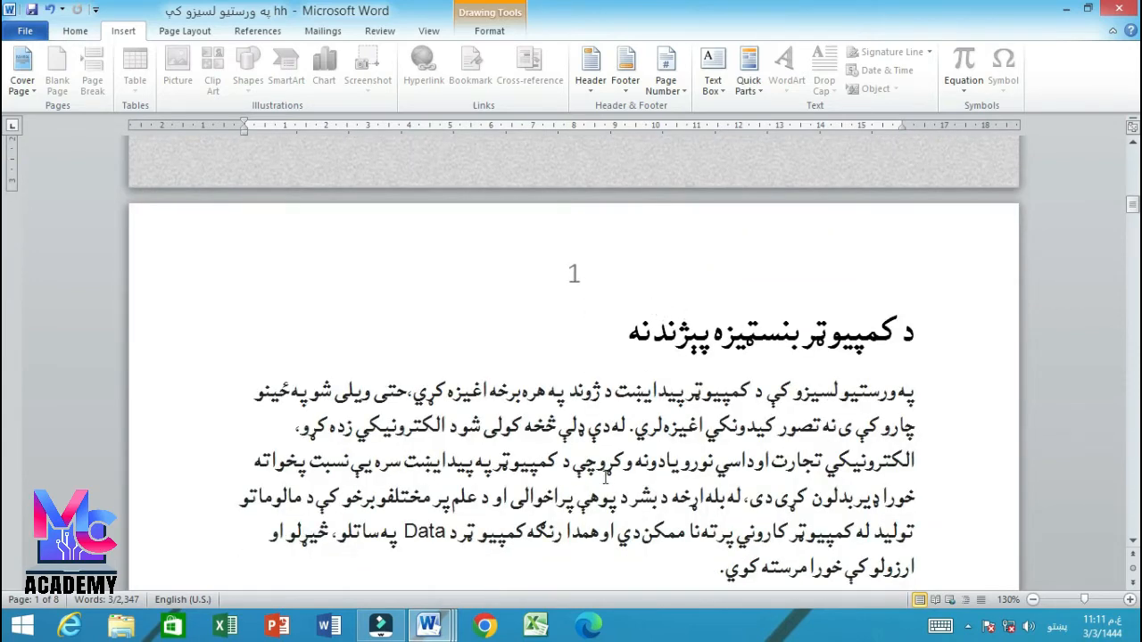
scroll(612, 465, "up", 10)
scroll(613, 459, "up", 6)
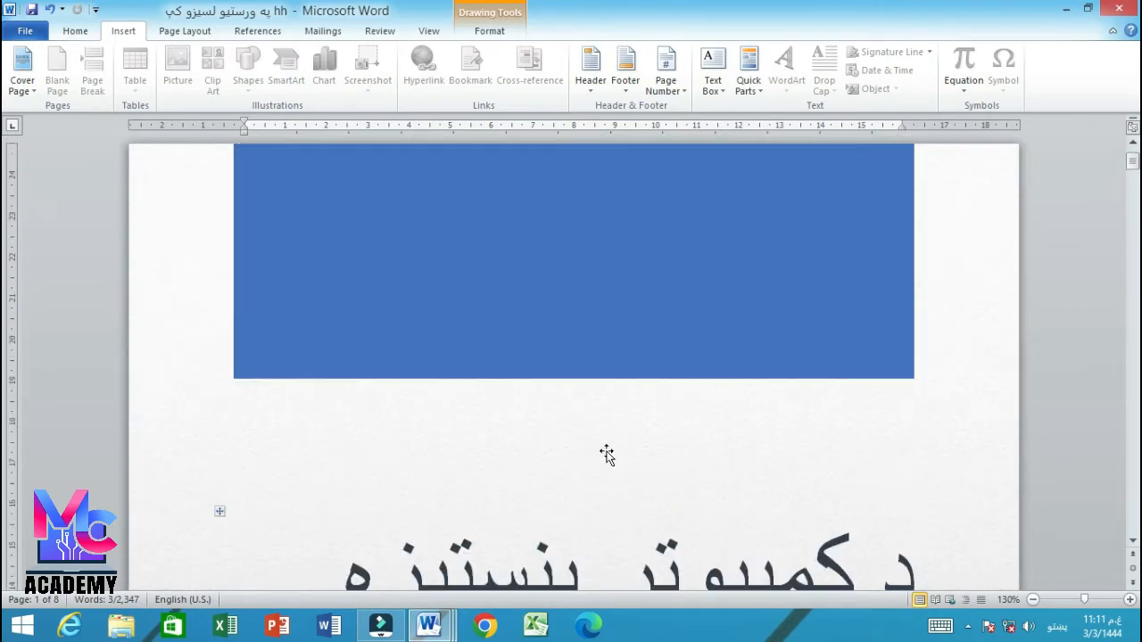
Step: Apply the light orange gradient preset shape style to the blue block on the cover page
left_click(36, 92)
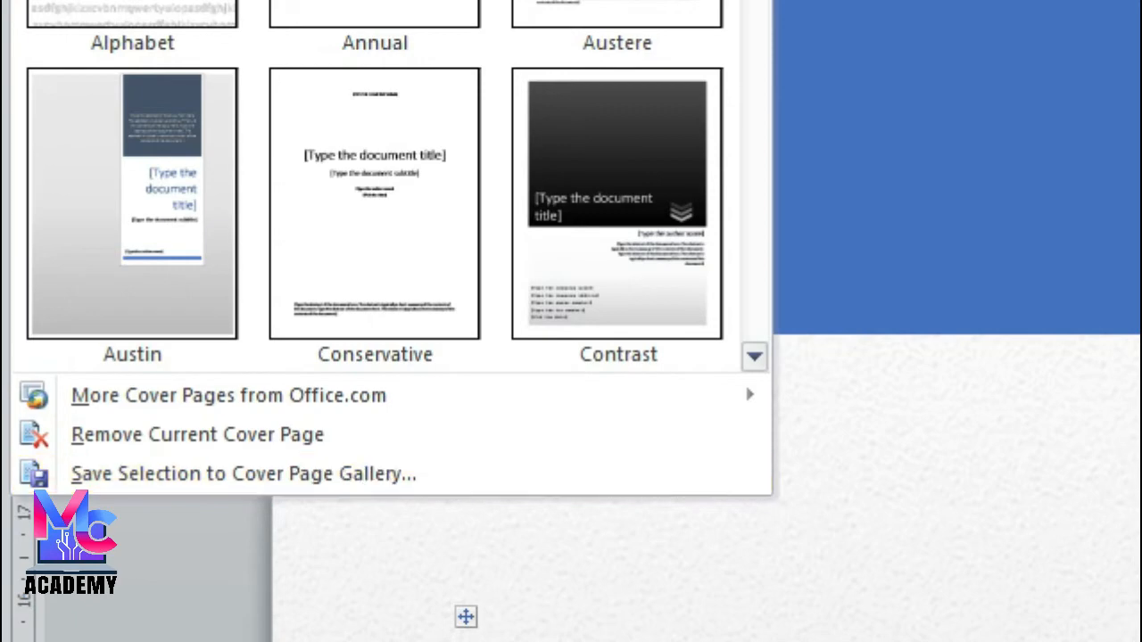
left_click(846, 415)
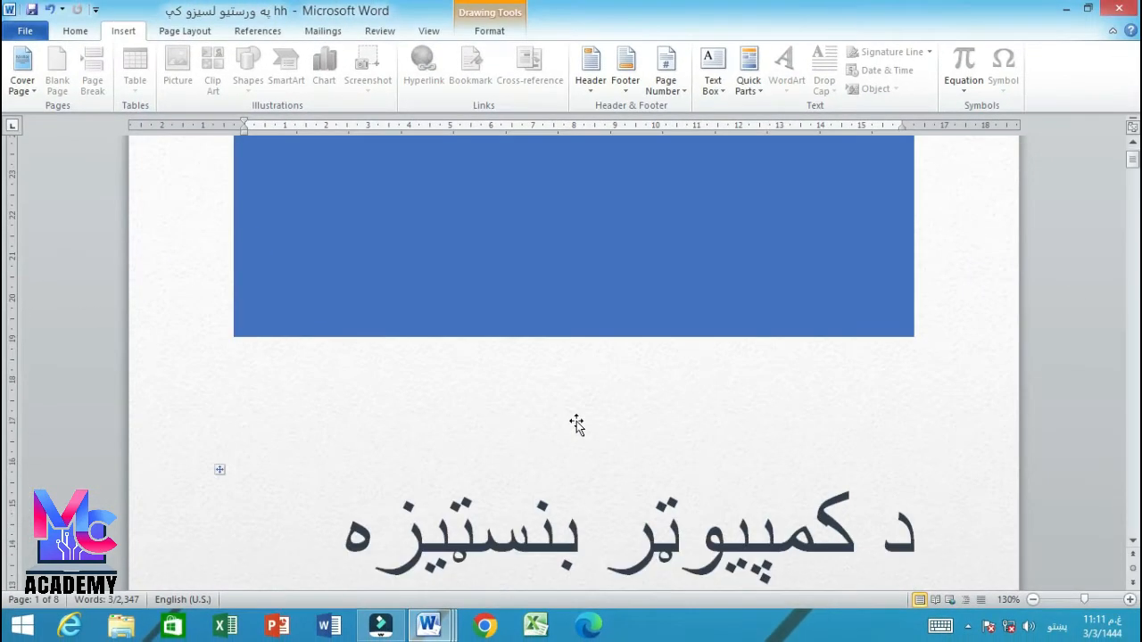
scroll(576, 424, "up", 1)
left_click(578, 360)
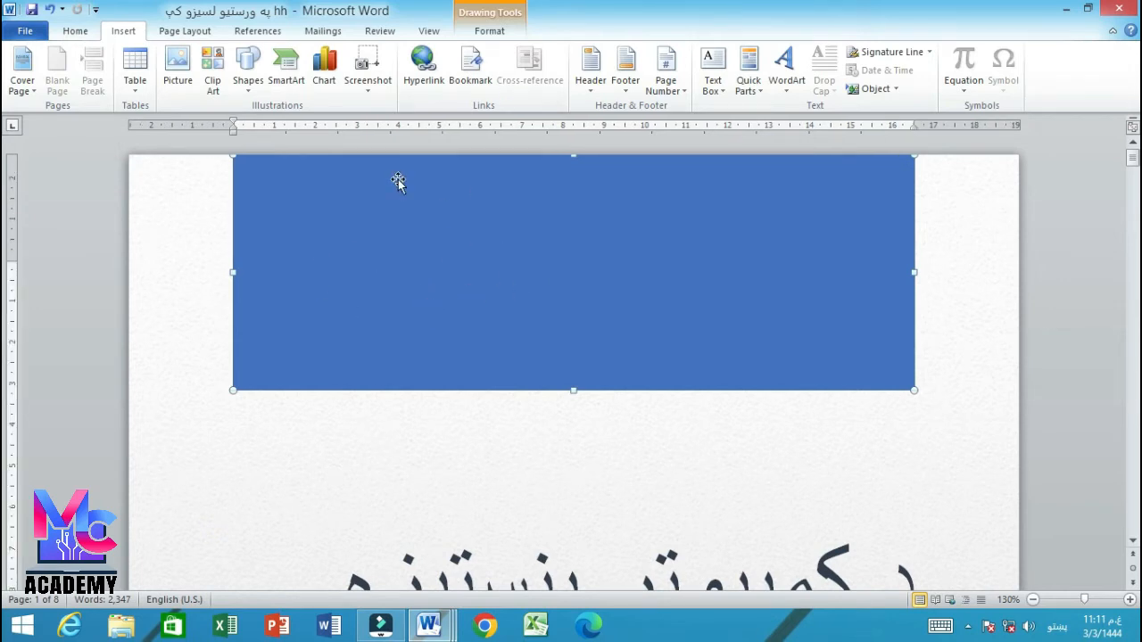
left_click(492, 36)
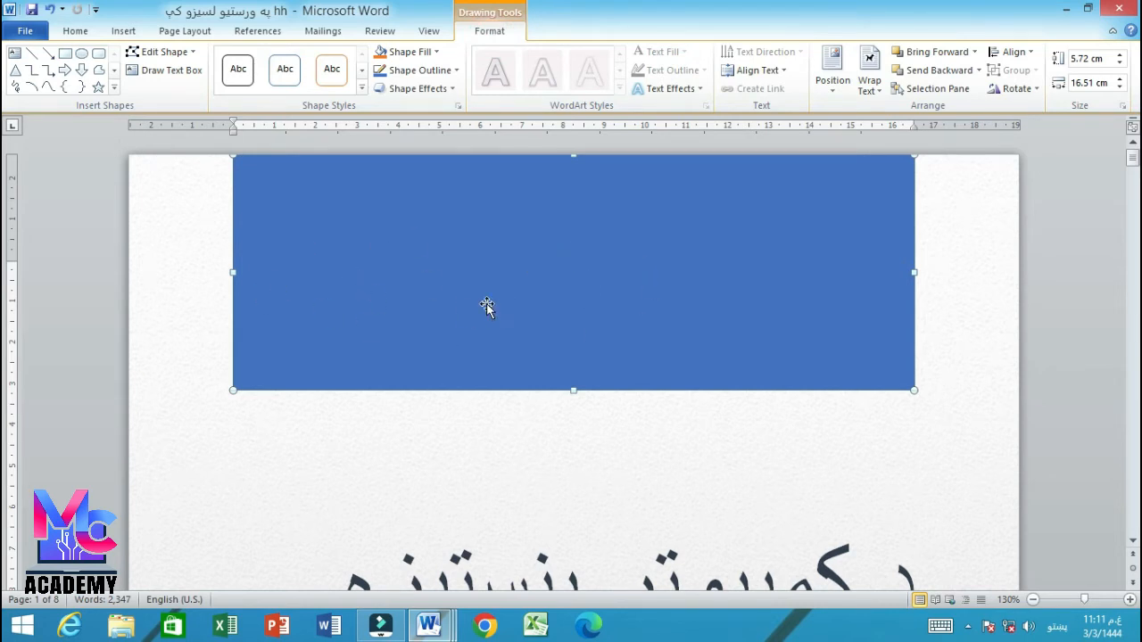
left_click(361, 88)
left_click(331, 220)
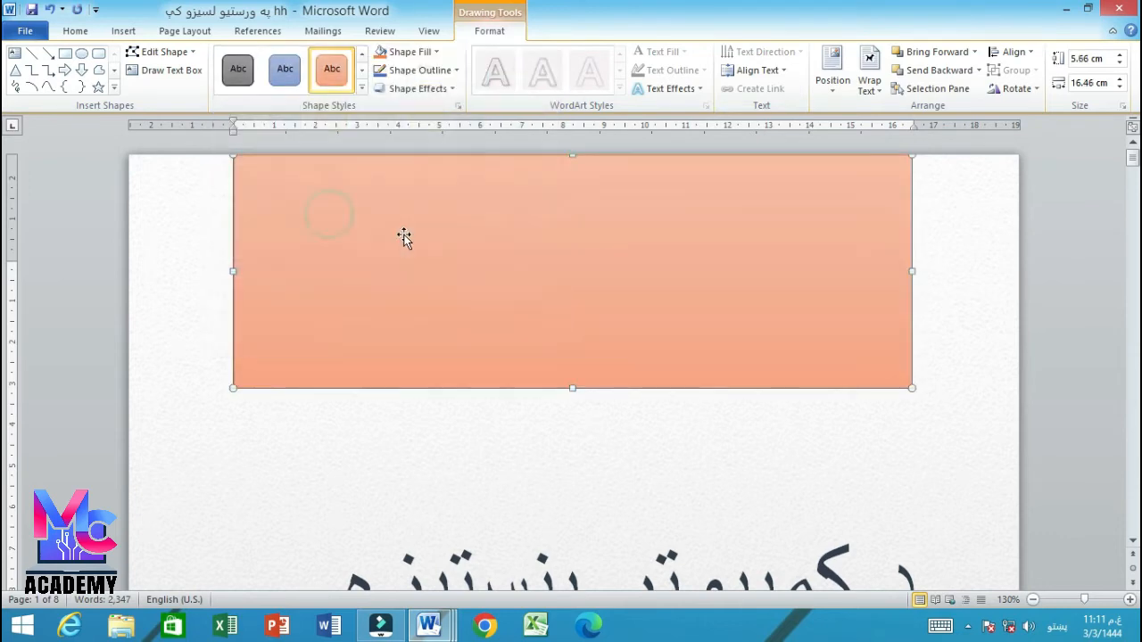
Step: Set the font of the cover page's Pashto title to .MS Abdali {Megasoft}
scroll(558, 306, "down", 5)
scroll(589, 348, "down", 3)
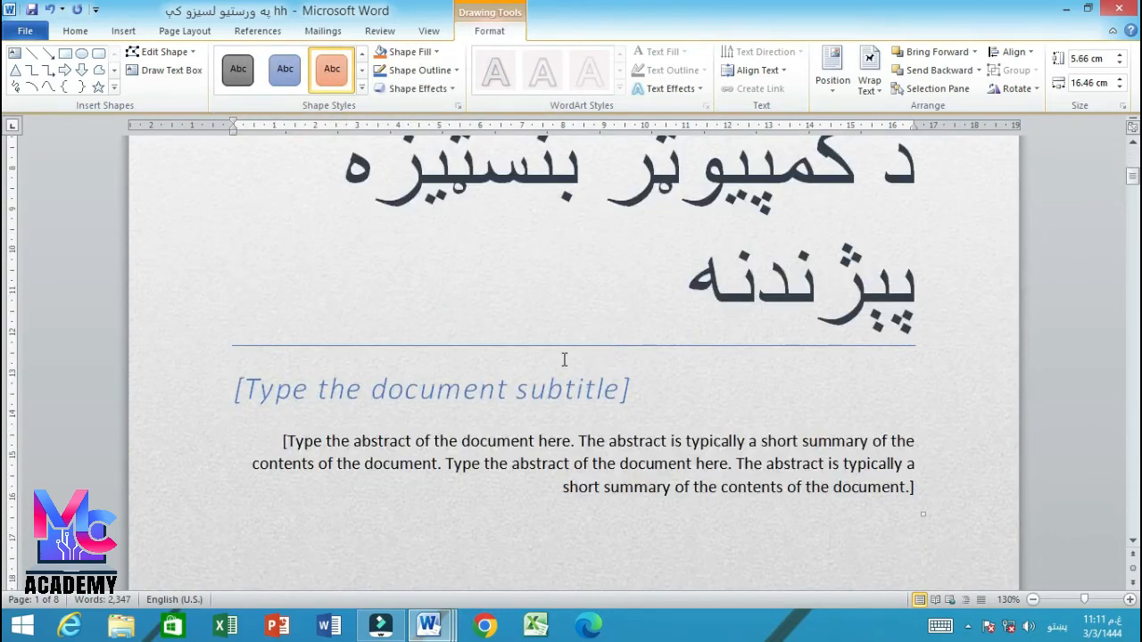
left_click(561, 345)
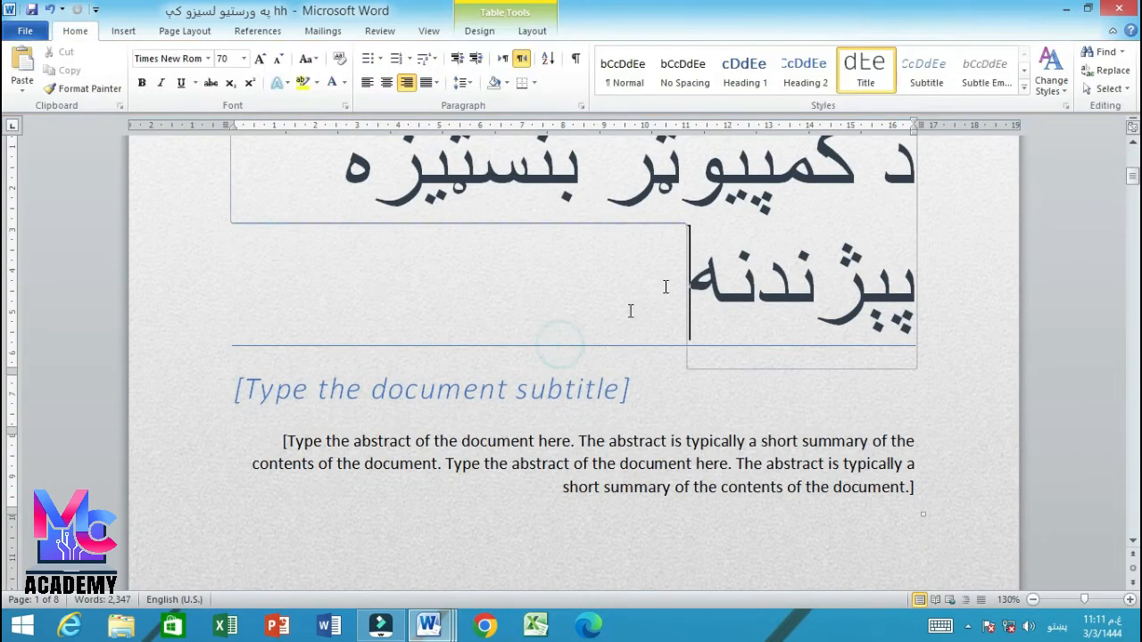
scroll(648, 260, "up", 3)
left_click_drag(344, 300, 890, 327)
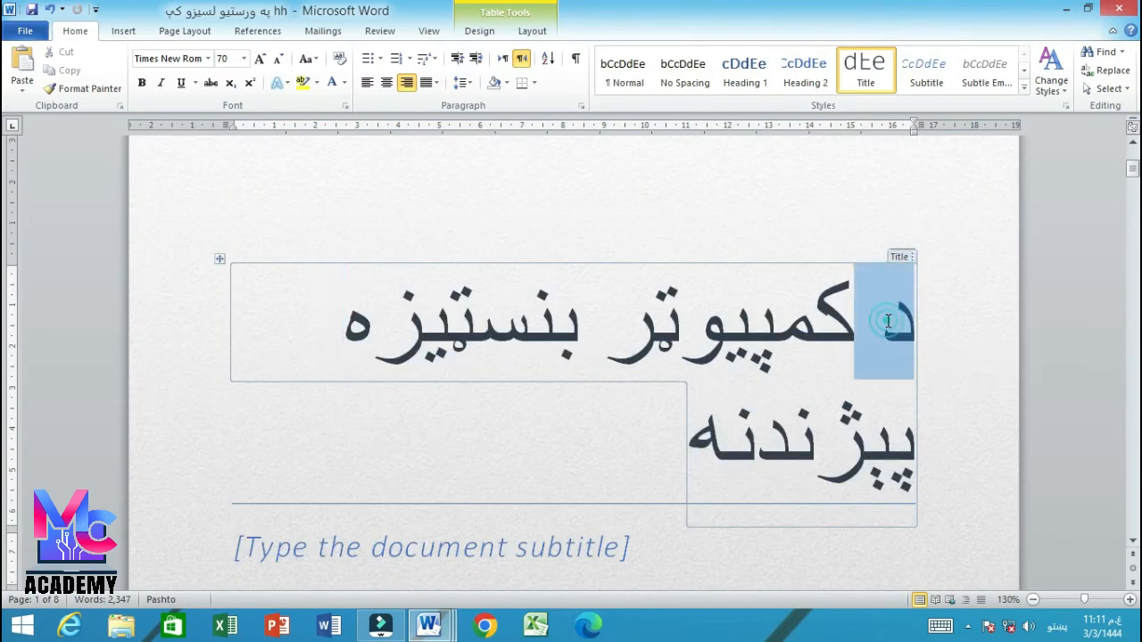
triple_click(890, 327)
left_click(208, 59)
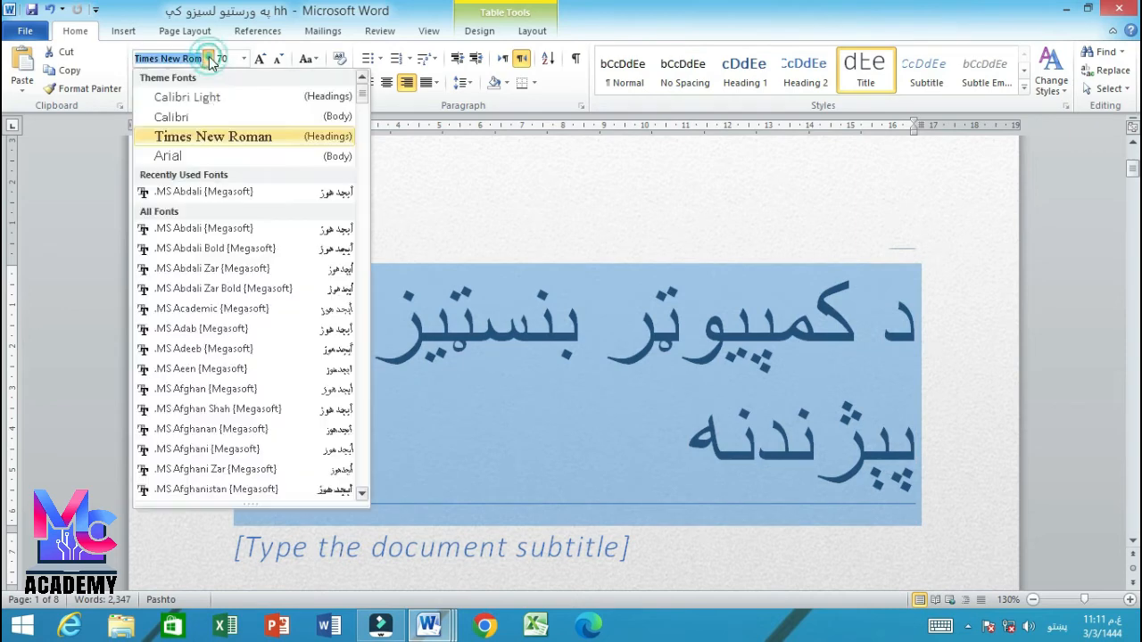
left_click(211, 191)
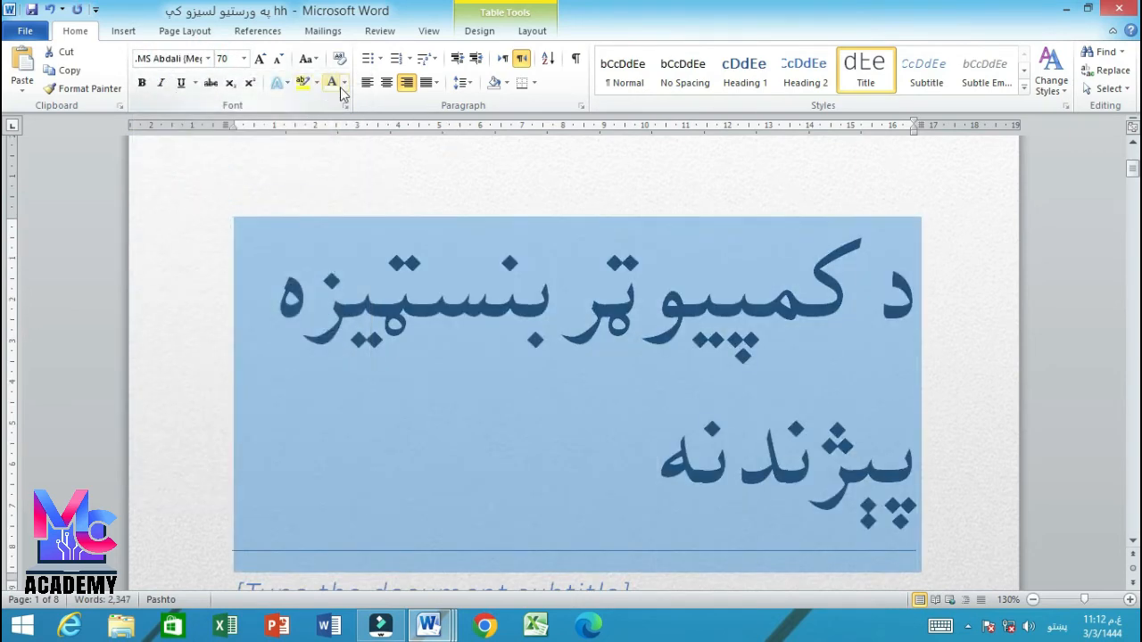
Step: Colour the document subtitle placeholder on the cover page standard red
scroll(511, 421, "down", 3)
left_click(538, 388)
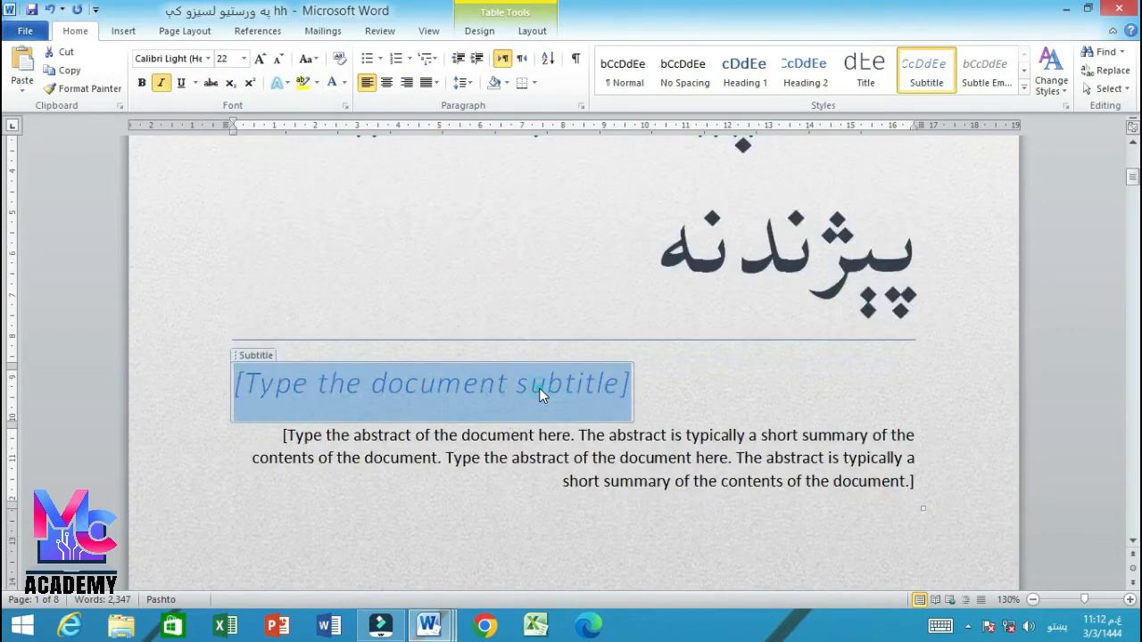
left_click(364, 345)
left_click(390, 383)
left_click(344, 83)
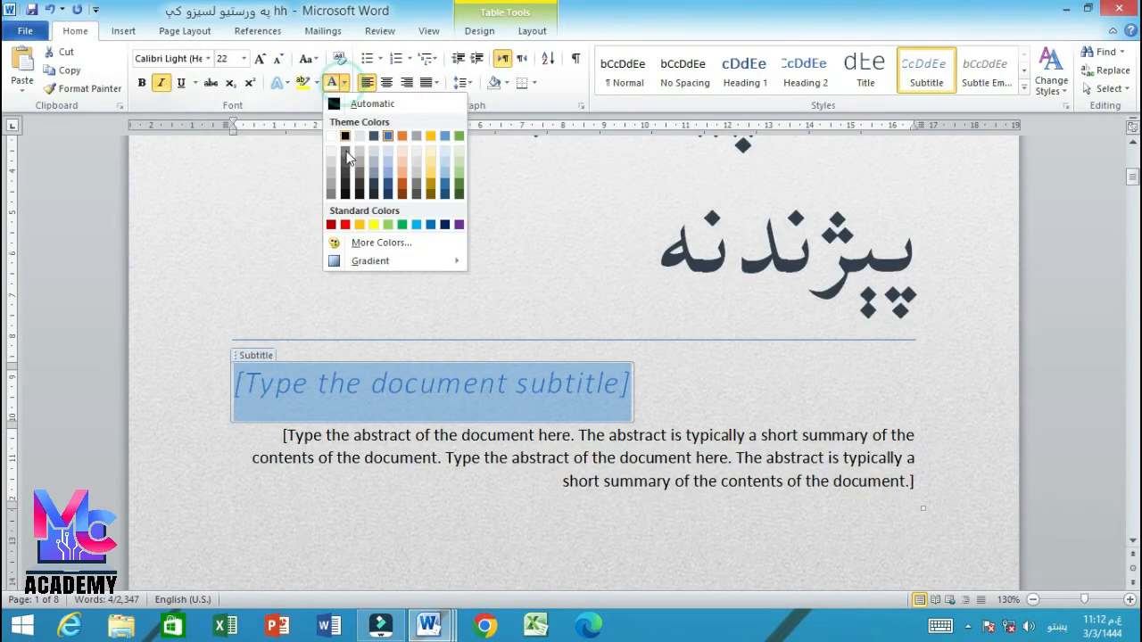
left_click(345, 225)
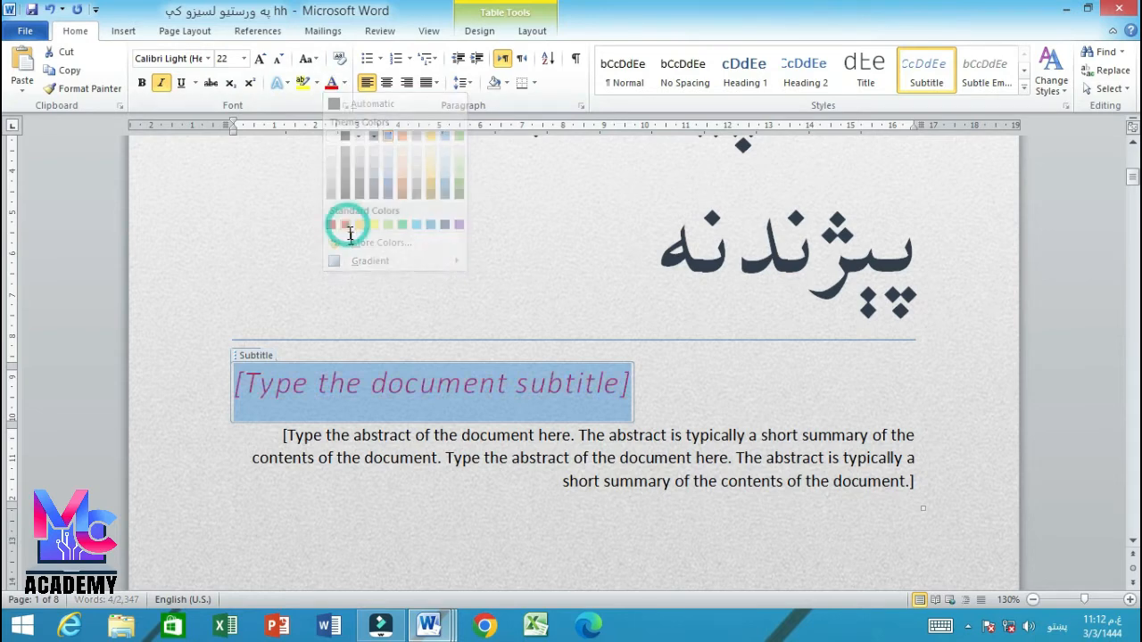
left_click(715, 396)
left_click(658, 458)
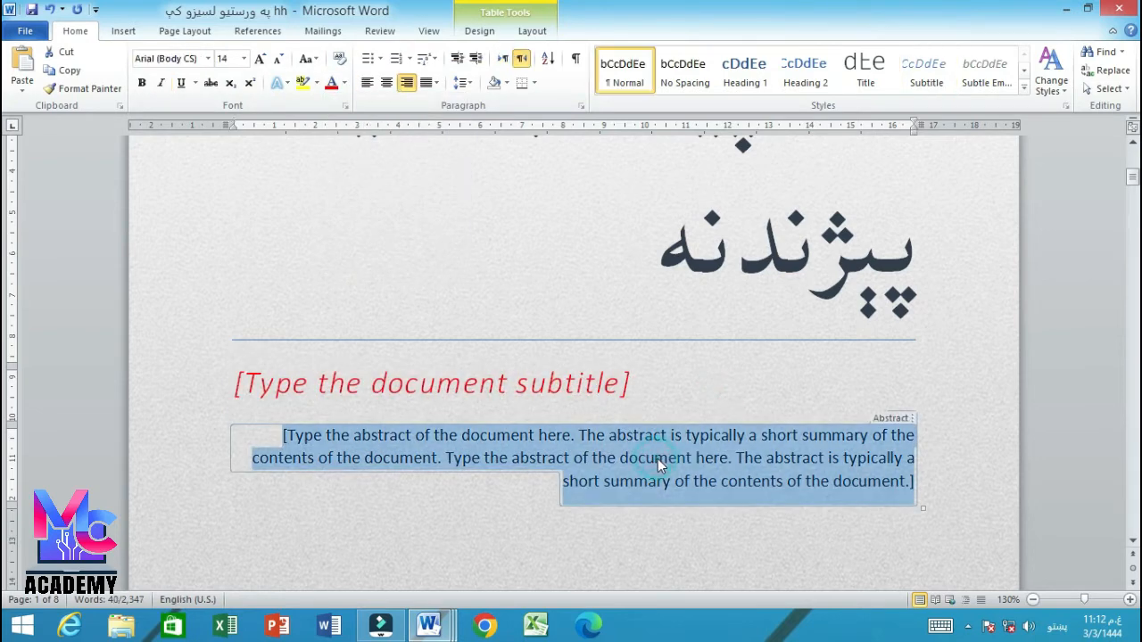
scroll(486, 383, "up", 5)
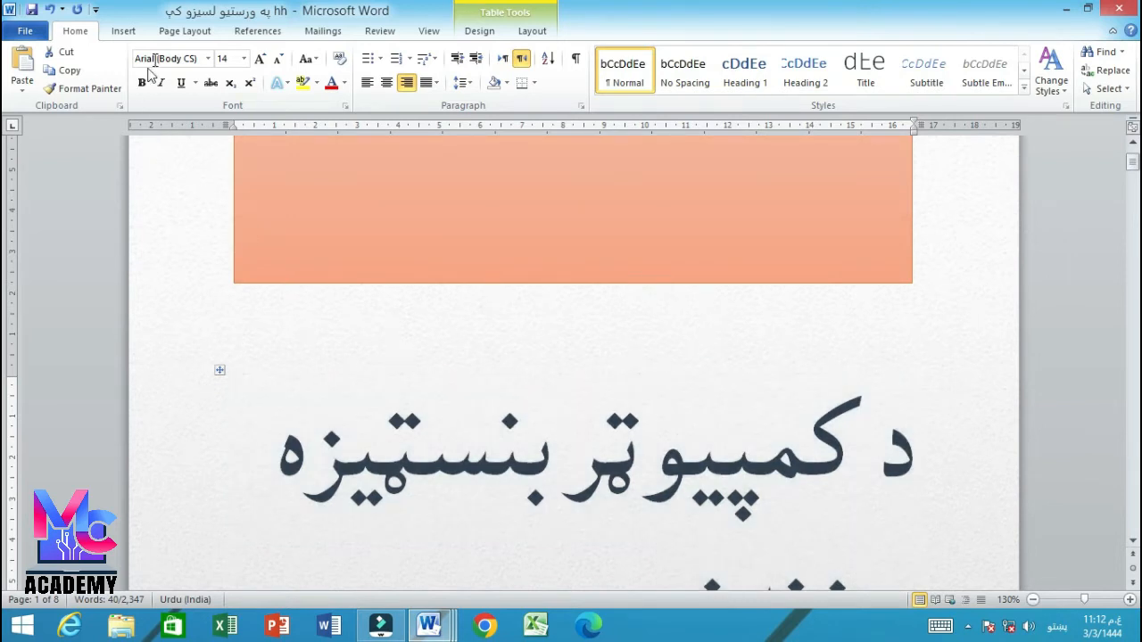
left_click(125, 32)
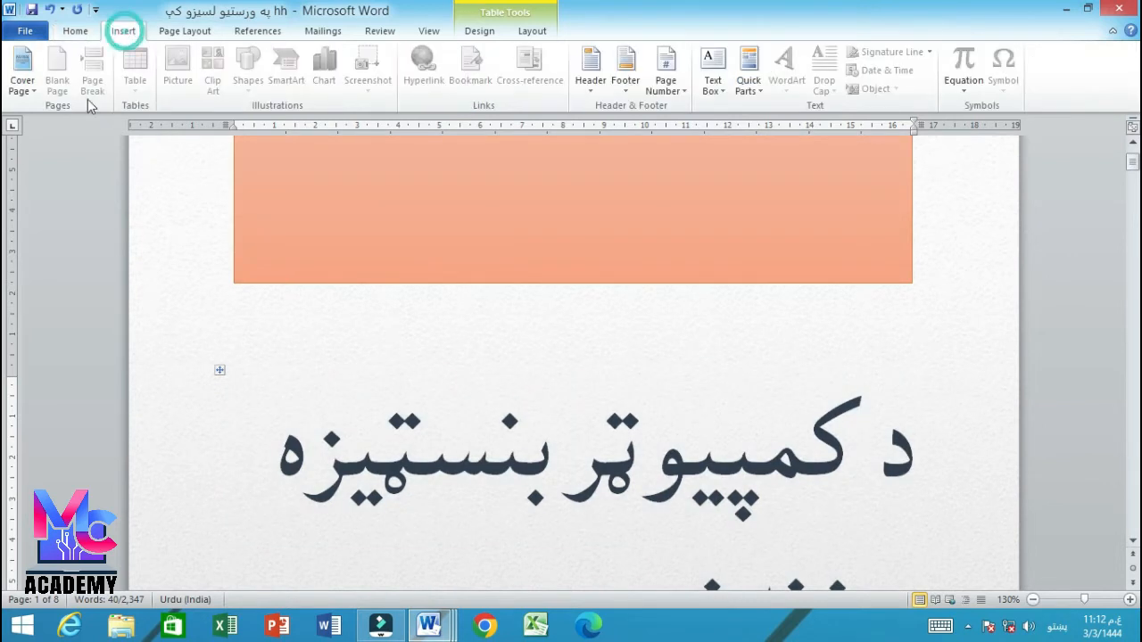
left_click(22, 80)
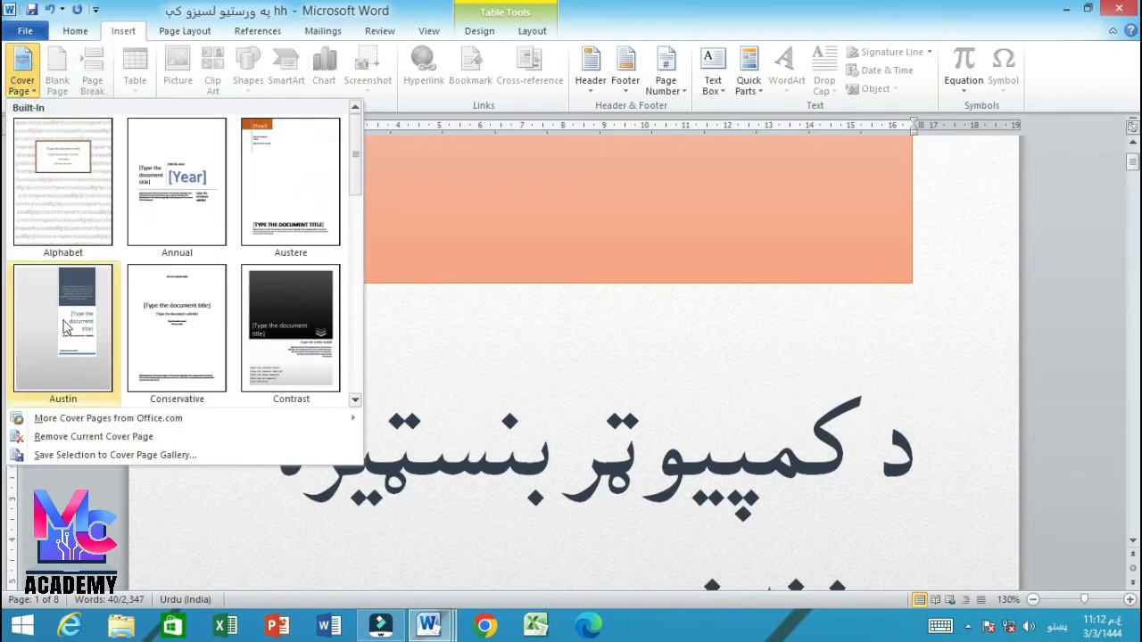
left_click(467, 263)
scroll(471, 256, "down", 1)
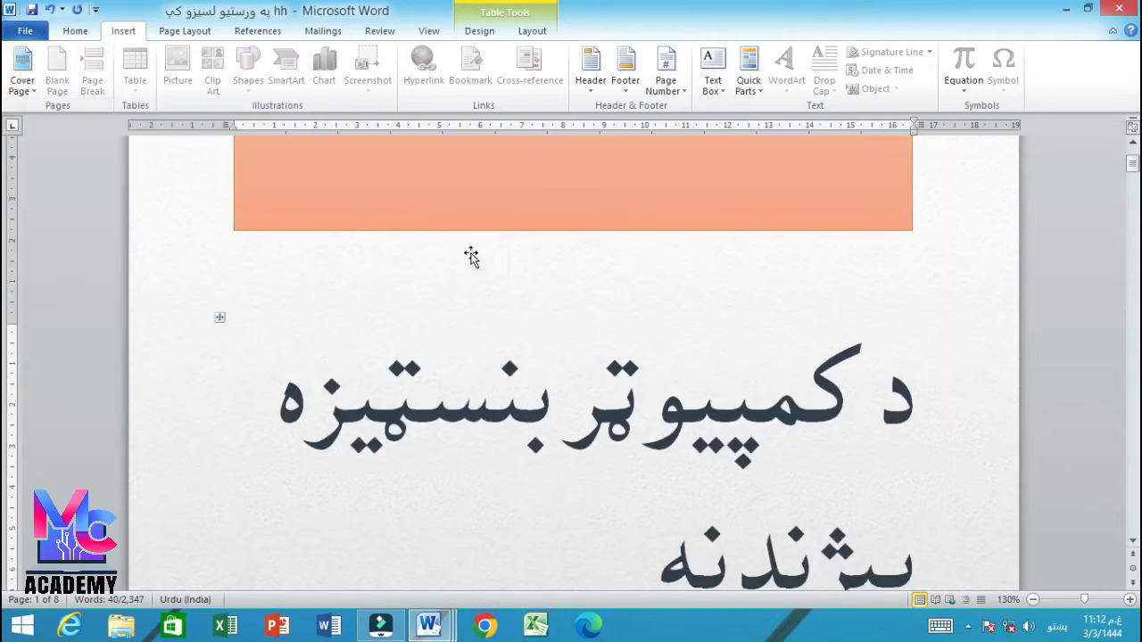
left_click(486, 206)
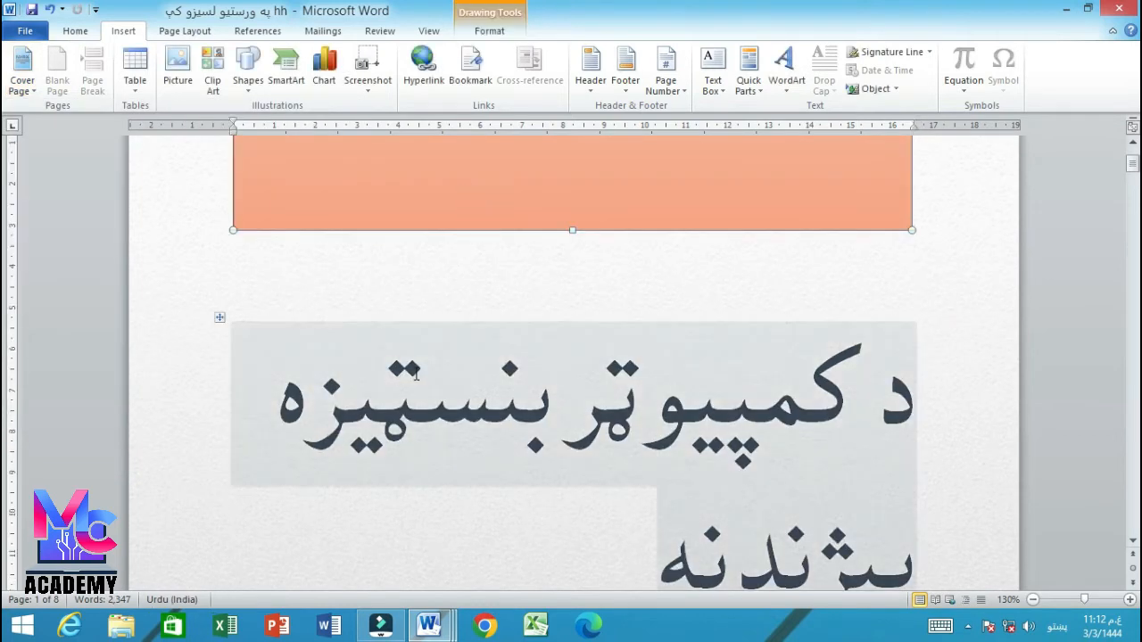
left_click(307, 321)
left_click(288, 336)
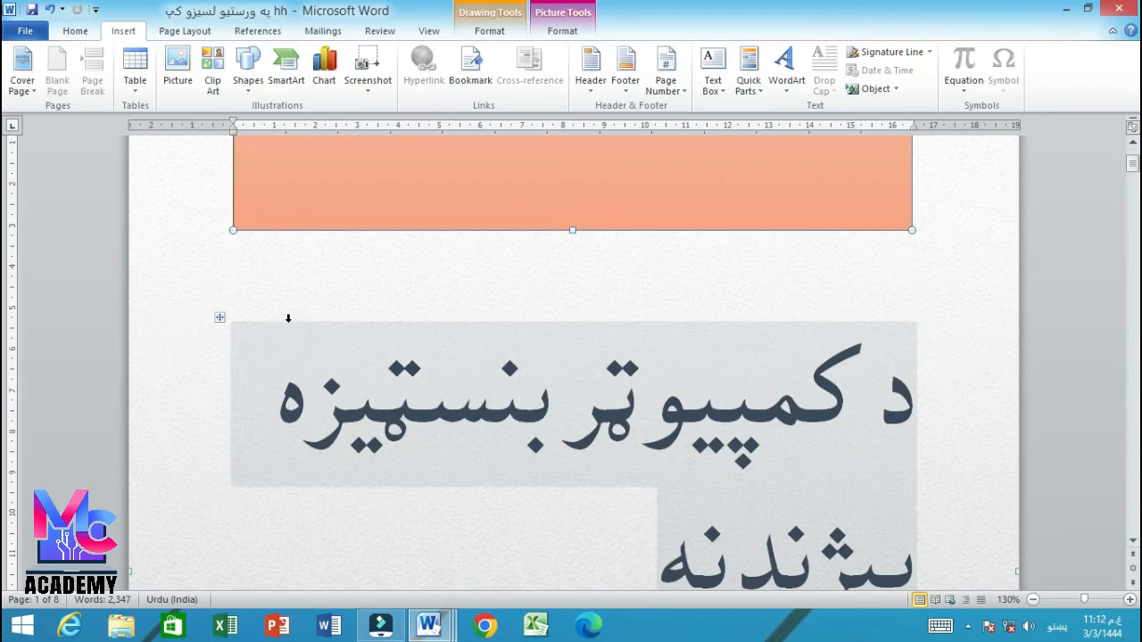
left_click(222, 321)
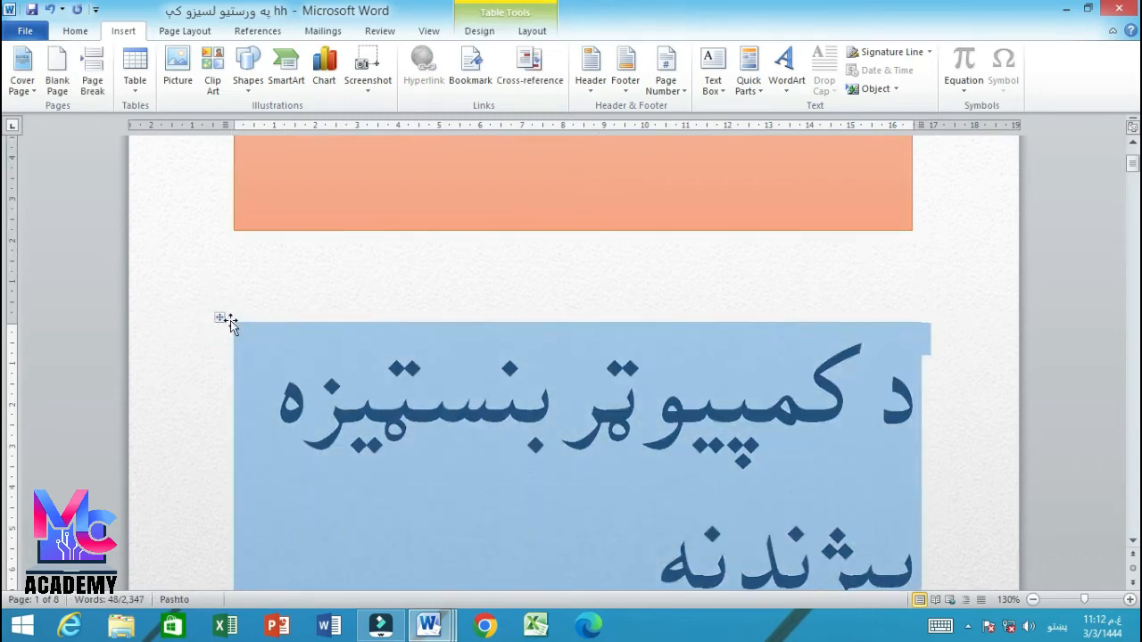
left_click(381, 346)
Step: Select the whole document and save the selection to the cover page gallery, keeping the suggested name and the General category
scroll(385, 361, "down", 6)
key("ctrl+a")
scroll(466, 425, "down", 8)
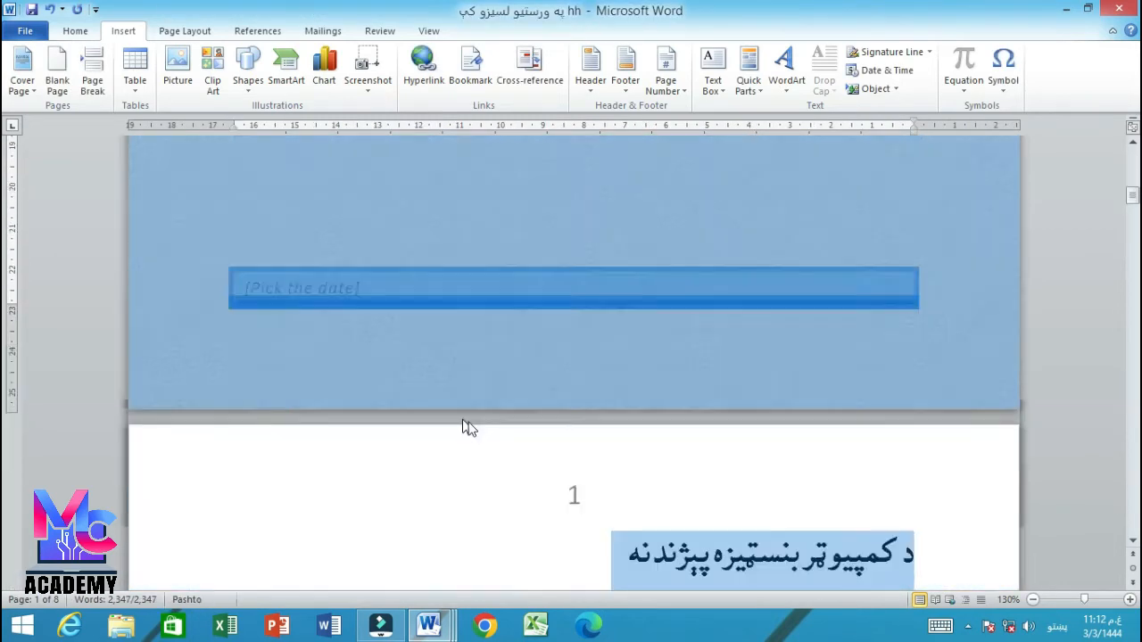
scroll(471, 423, "up", 5)
scroll(471, 423, "up", 8)
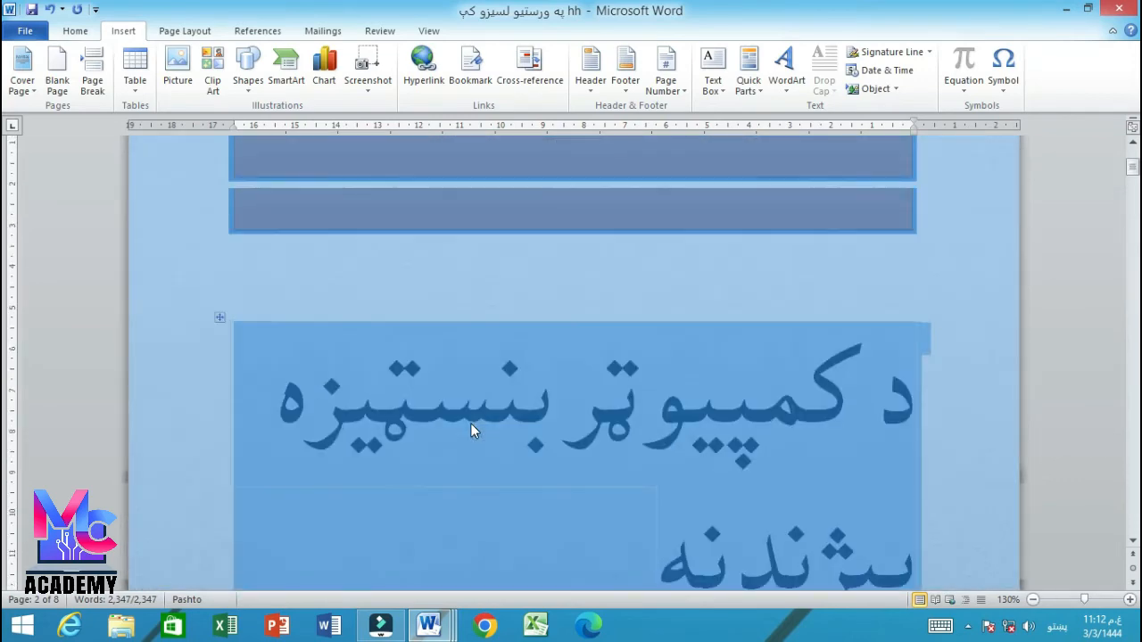
left_click(36, 96)
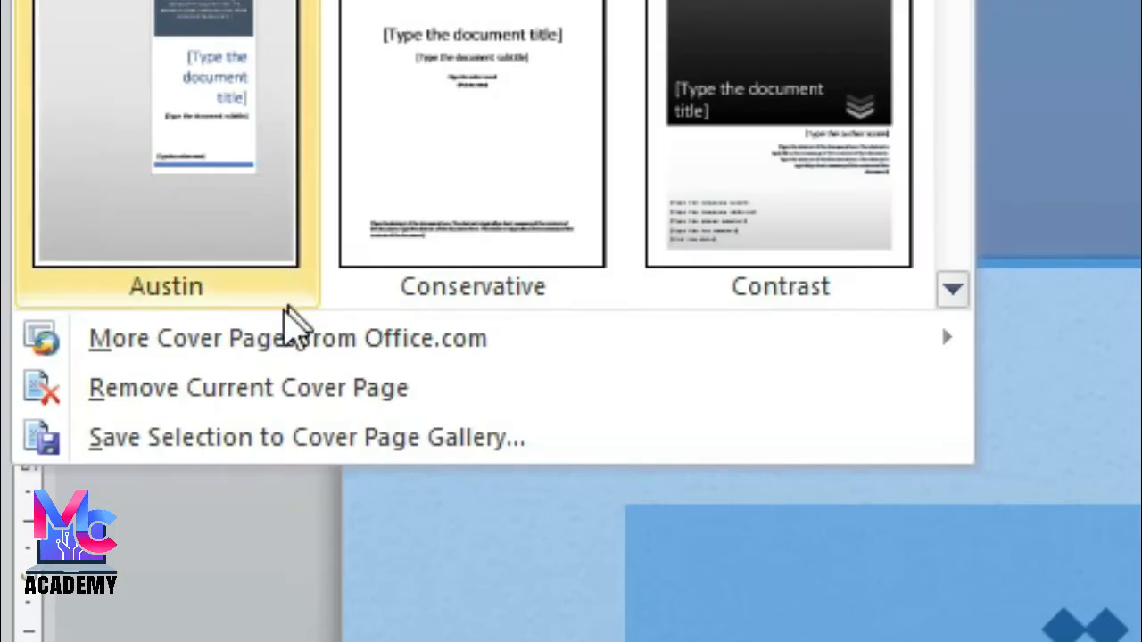
left_click(93, 459)
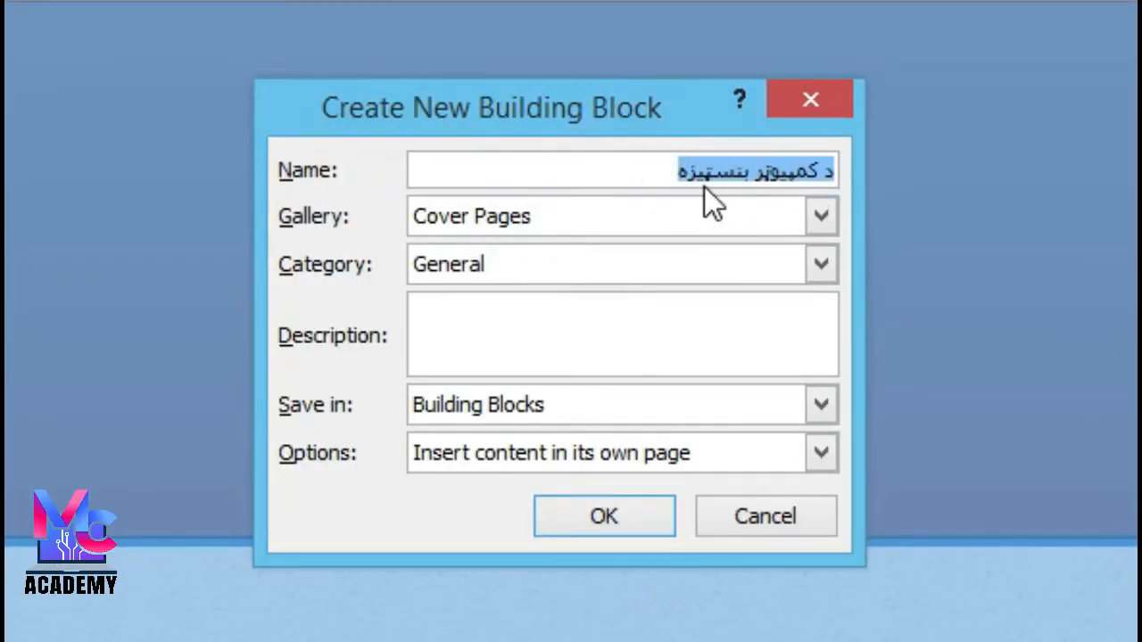
left_click(598, 518)
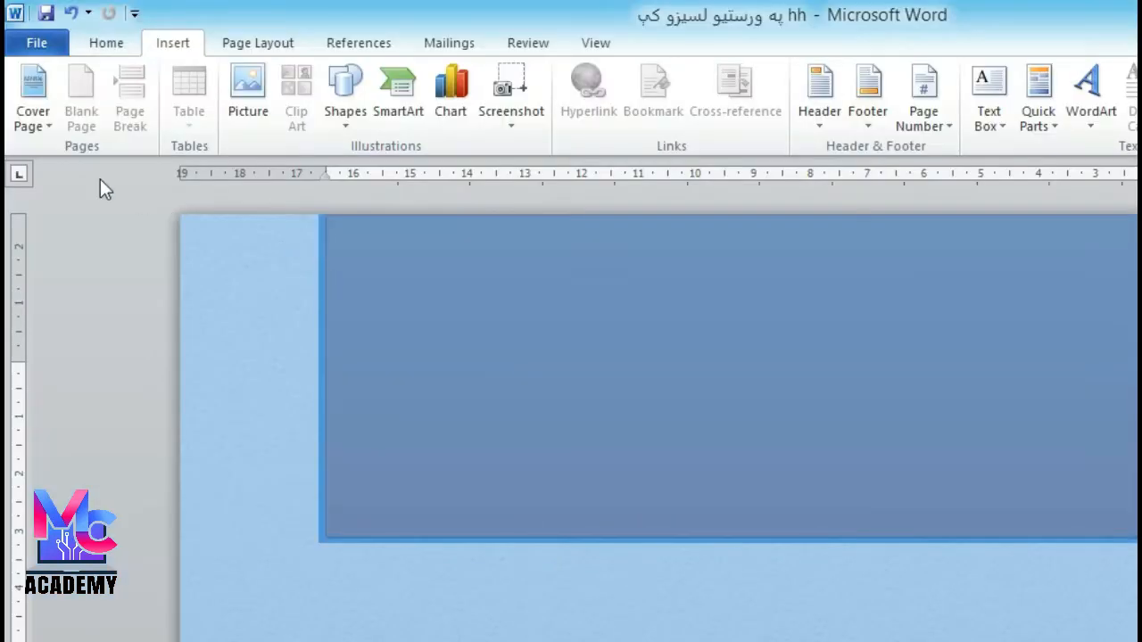
Step: Check the cover page gallery's General category for the saved design and view the options for more cover pages from Office.com
left_click(50, 125)
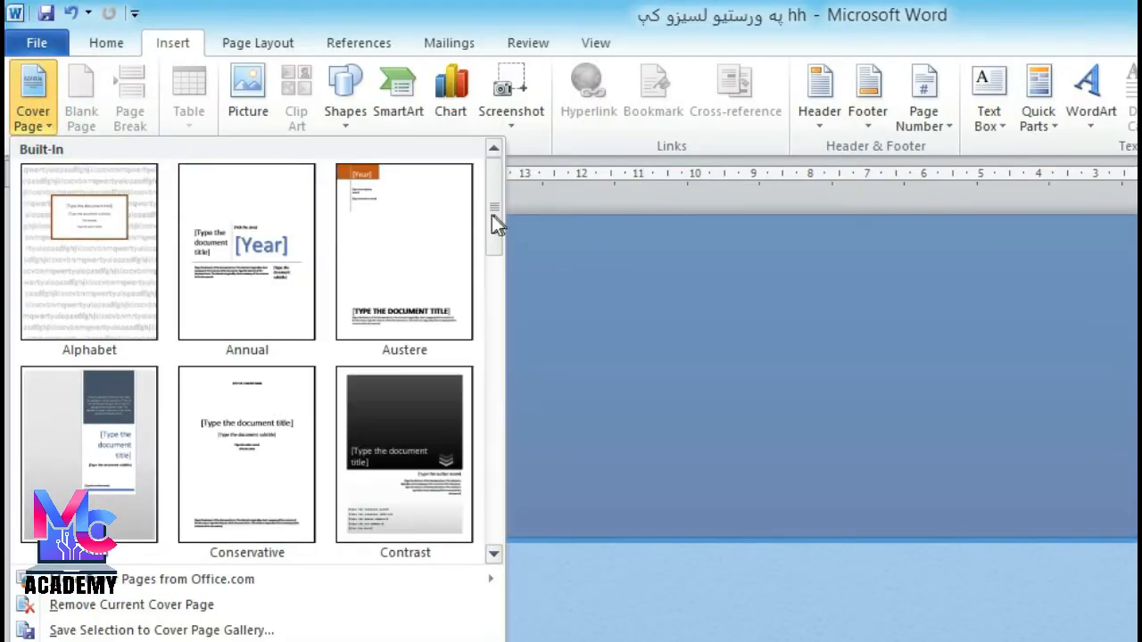
left_click_drag(491, 215, 494, 523)
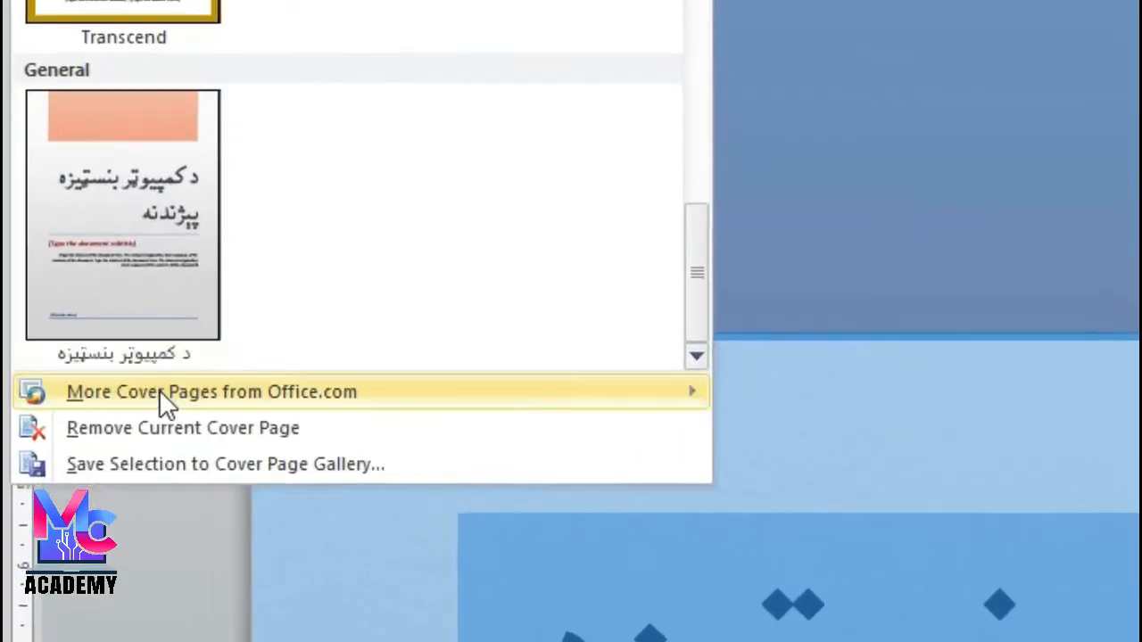
mouse_move(116, 583)
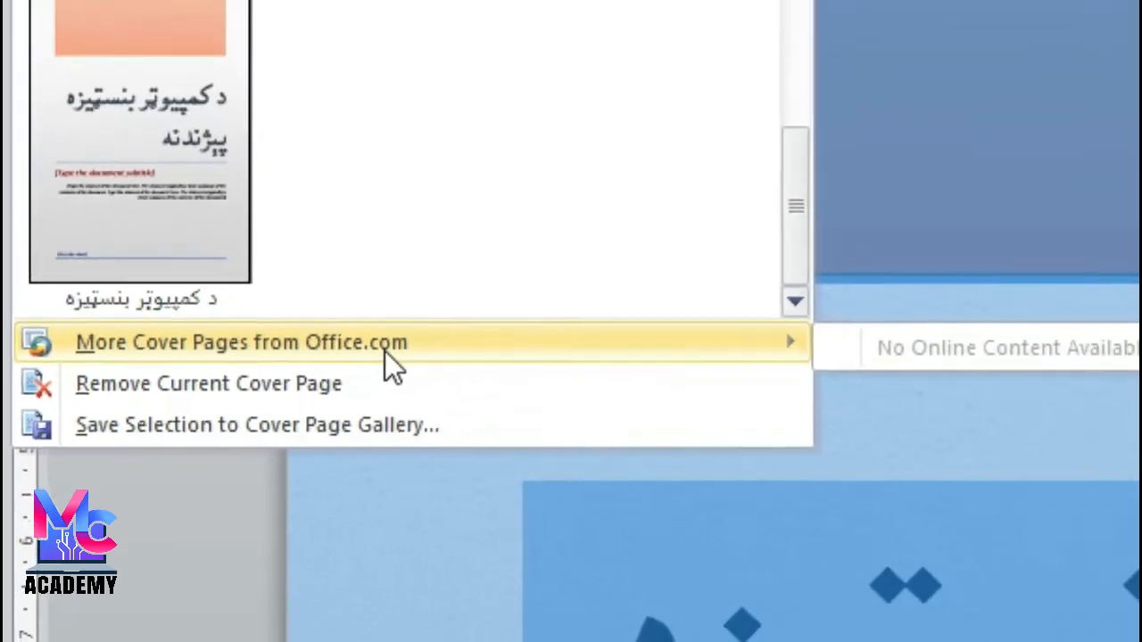
left_click(276, 8)
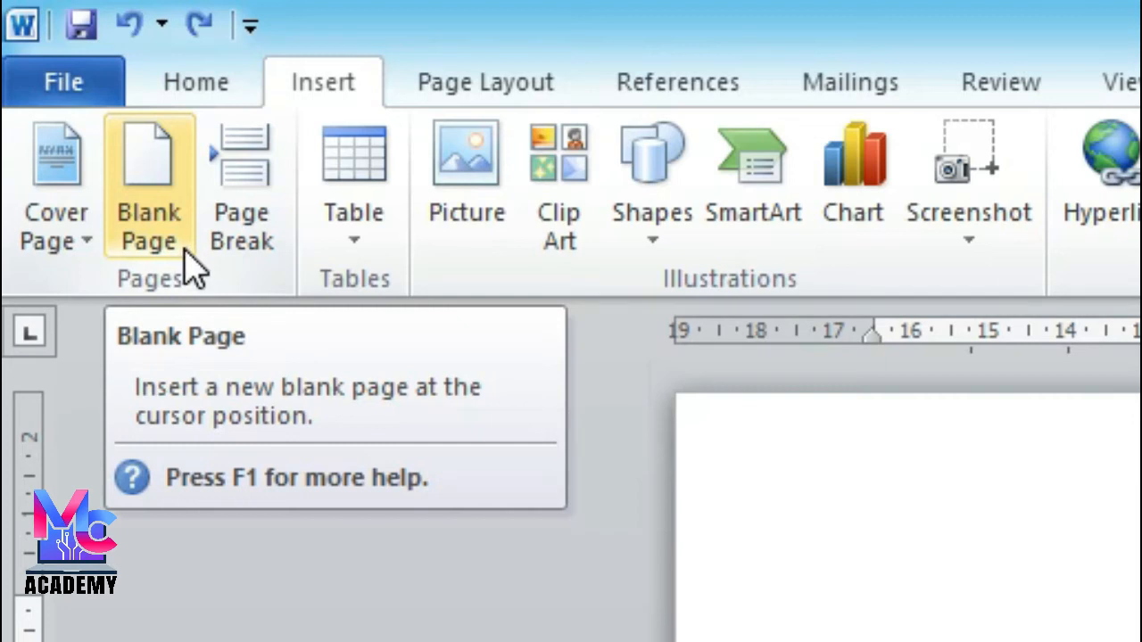
Step: Colour the last three paragraphs on page 1 red, with the document zoomed out to 50% to show three pages
scroll(952, 550, "down", 4)
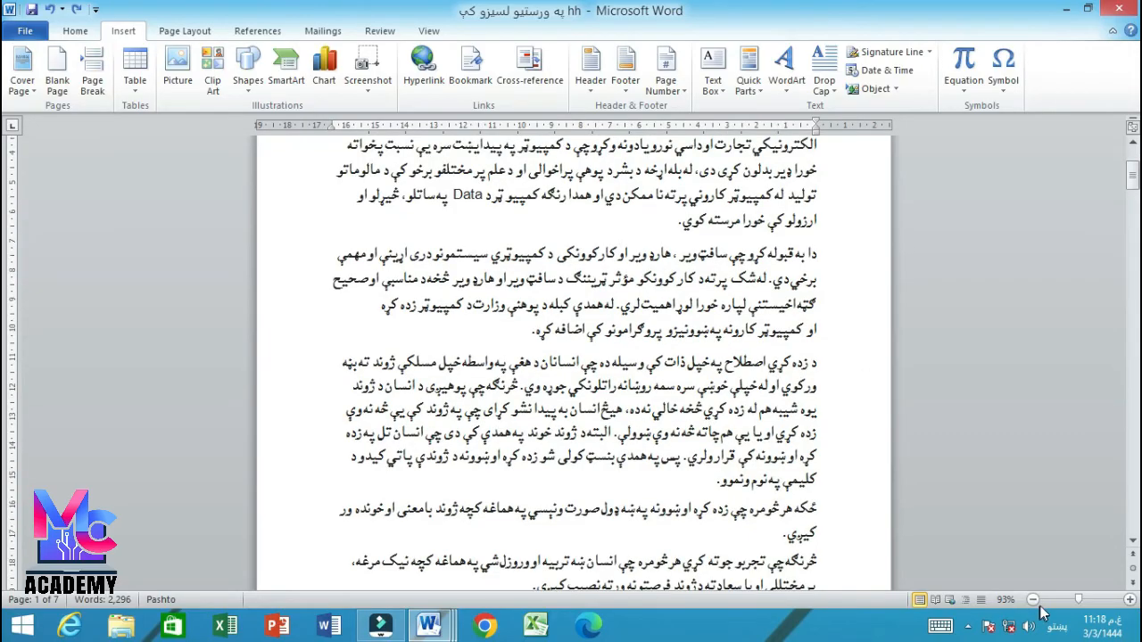
left_click(1033, 602)
left_click(1033, 602)
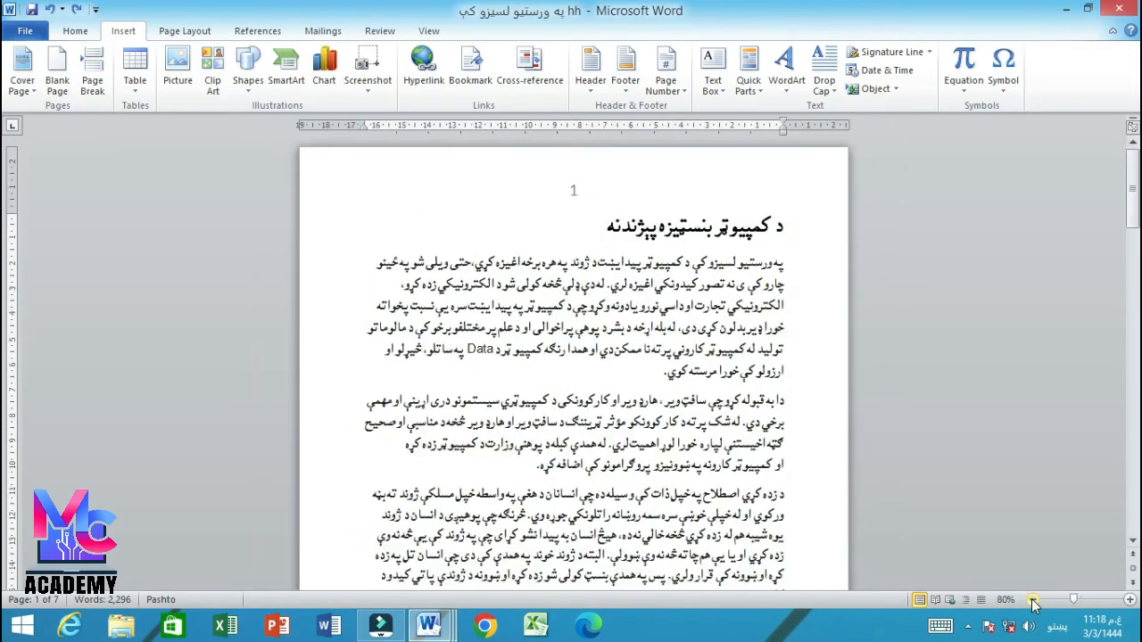
left_click(1033, 601)
left_click(1034, 601)
left_click(1033, 601)
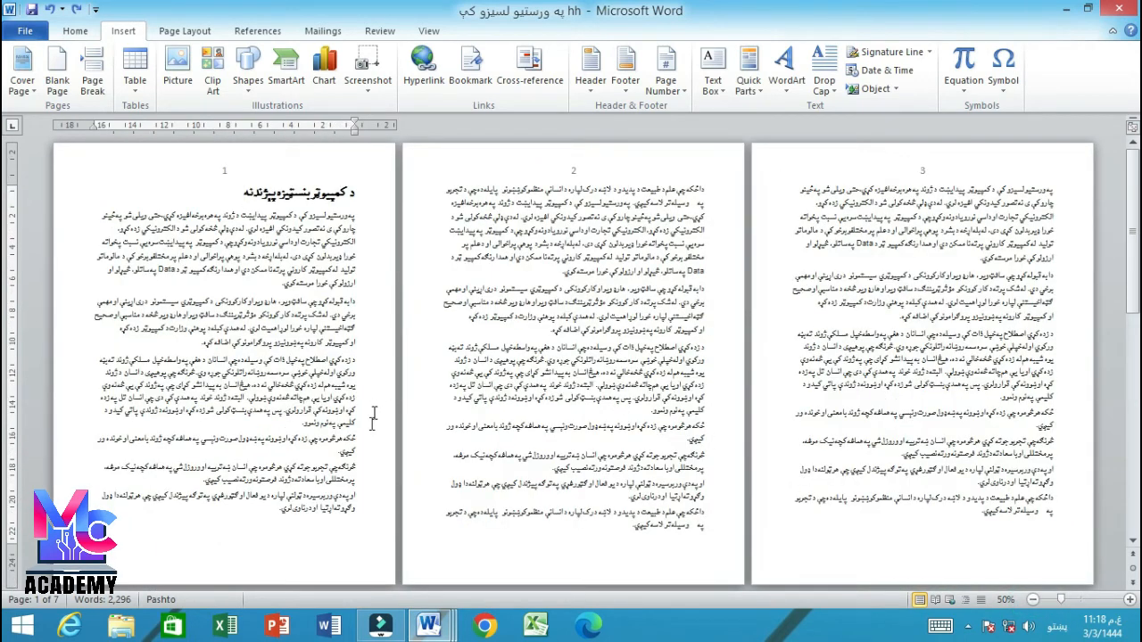
left_click_drag(366, 436, 193, 512)
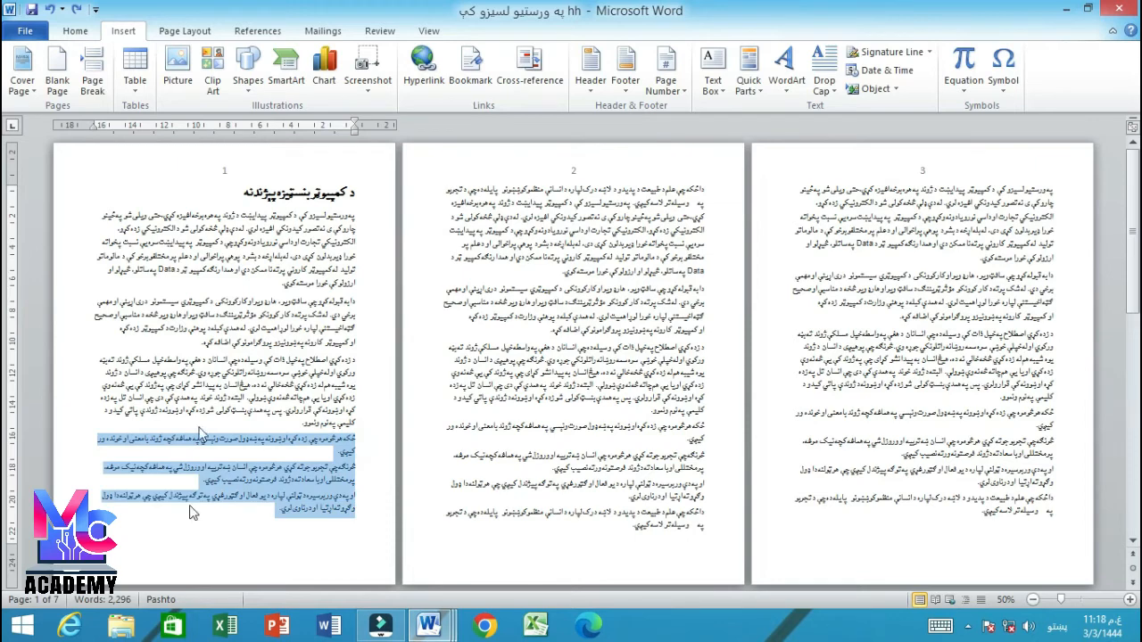
left_click(75, 31)
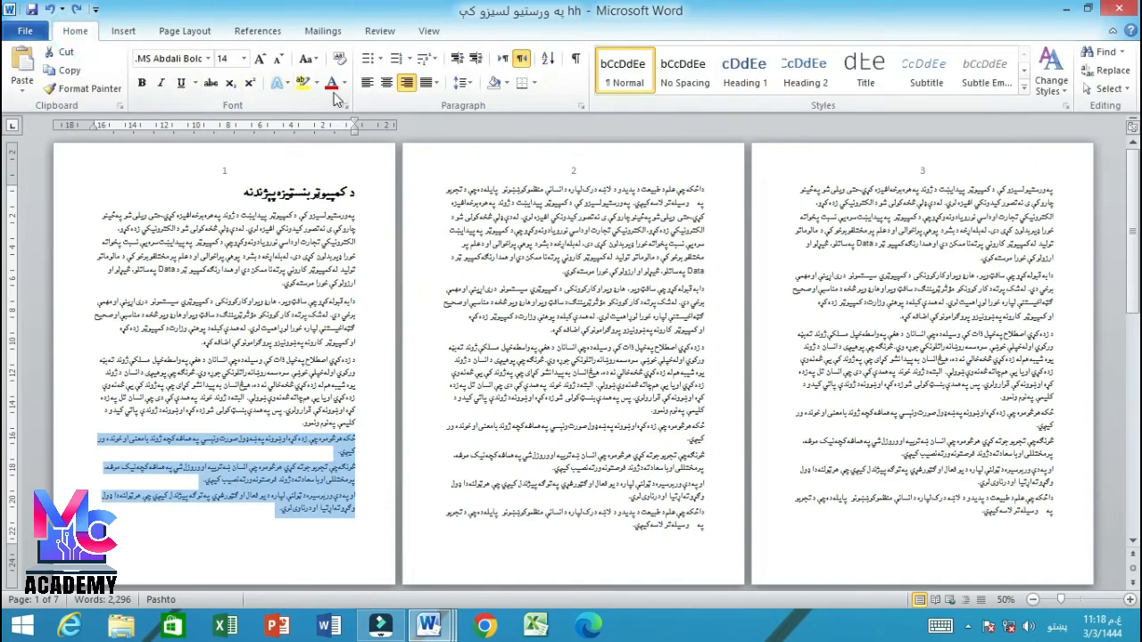
left_click(330, 83)
left_click(356, 442)
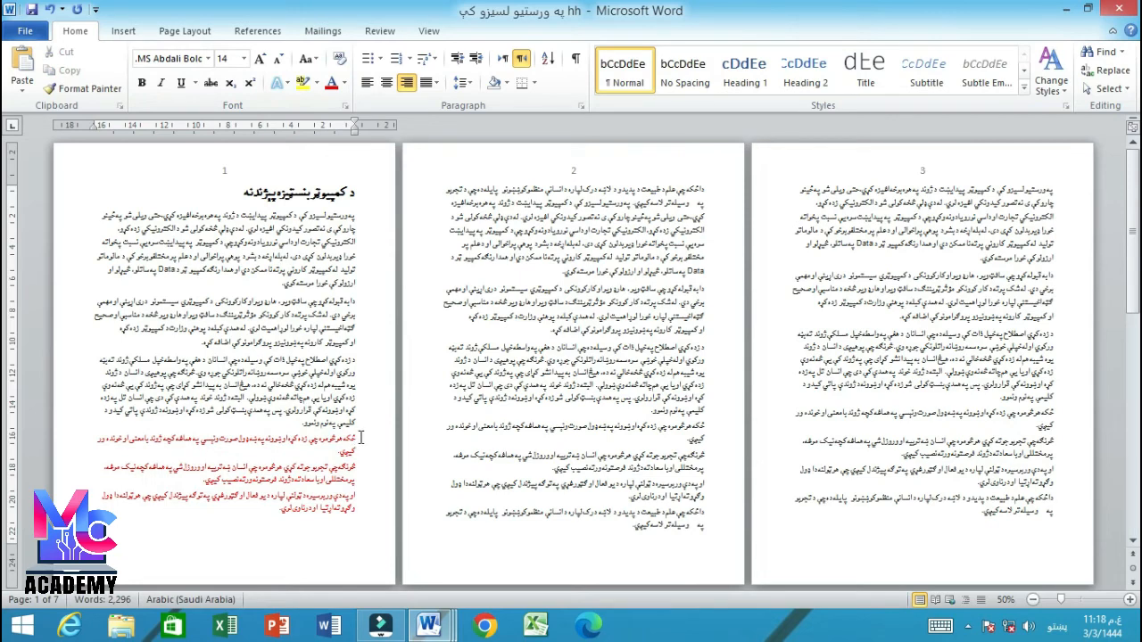
Step: Insert a blank page before the first red paragraph on page 1
left_click_drag(353, 439, 242, 520)
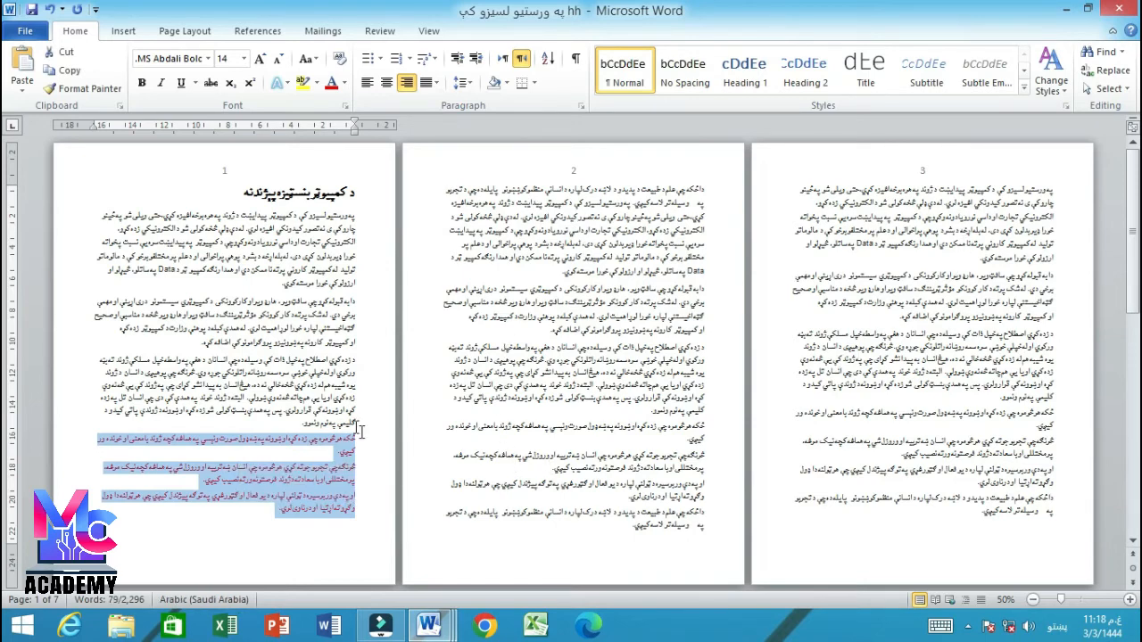
left_click_drag(357, 439, 546, 516)
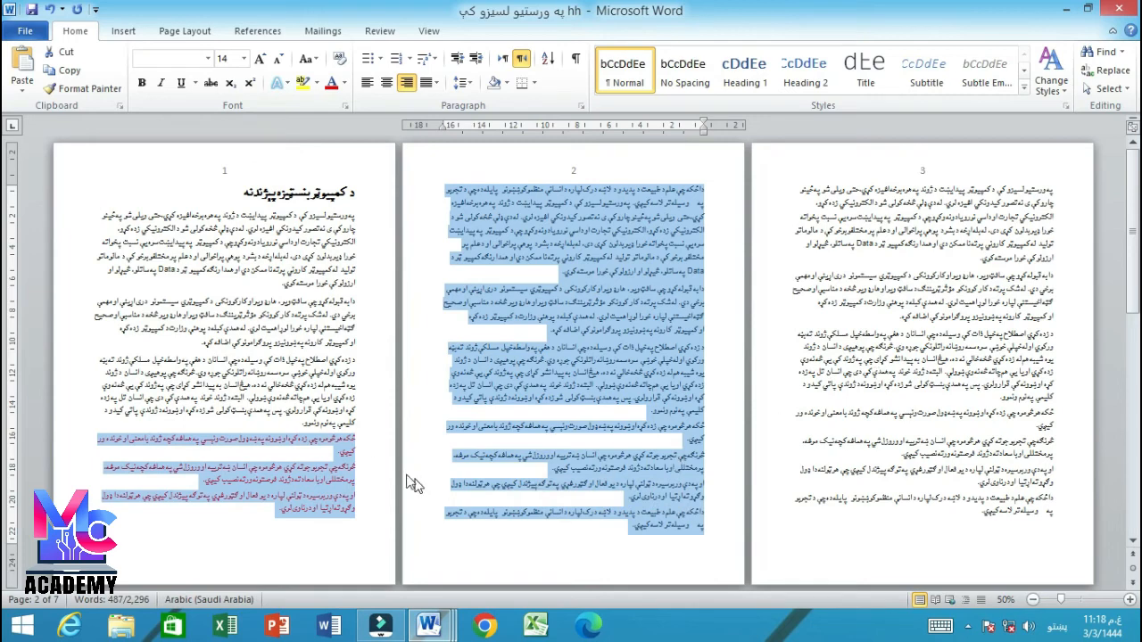
left_click(352, 439)
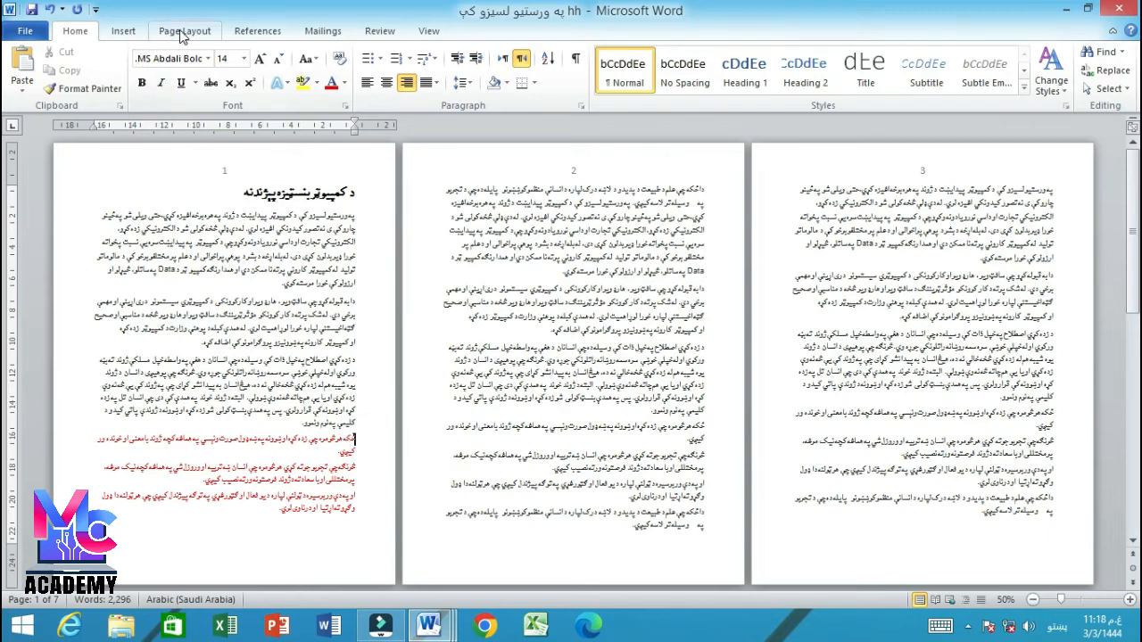
left_click(132, 31)
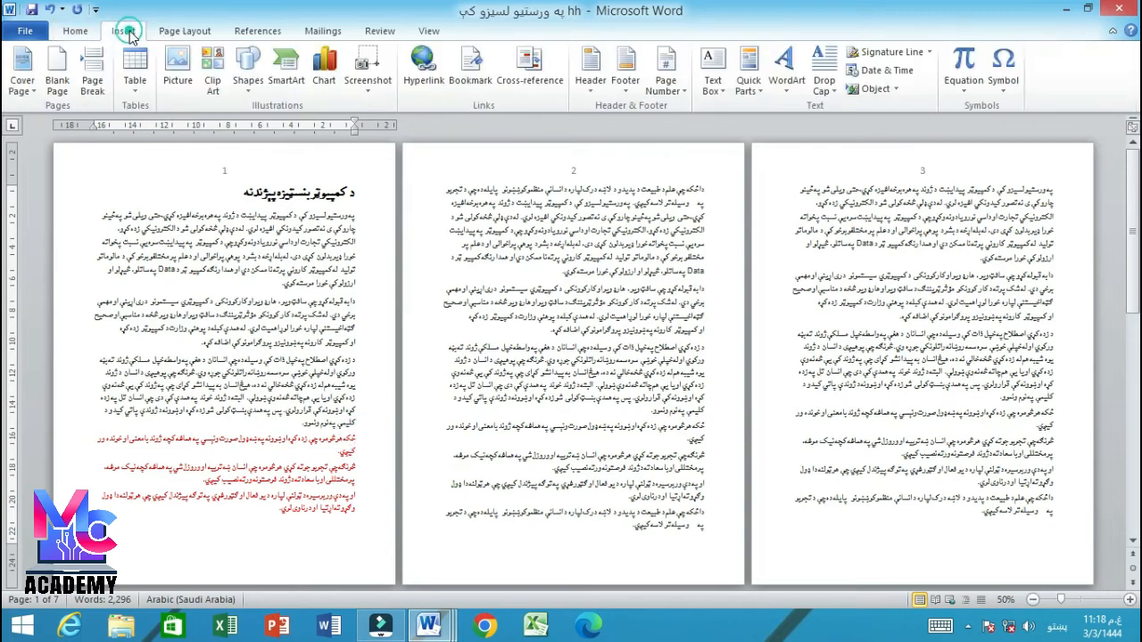
left_click(59, 86)
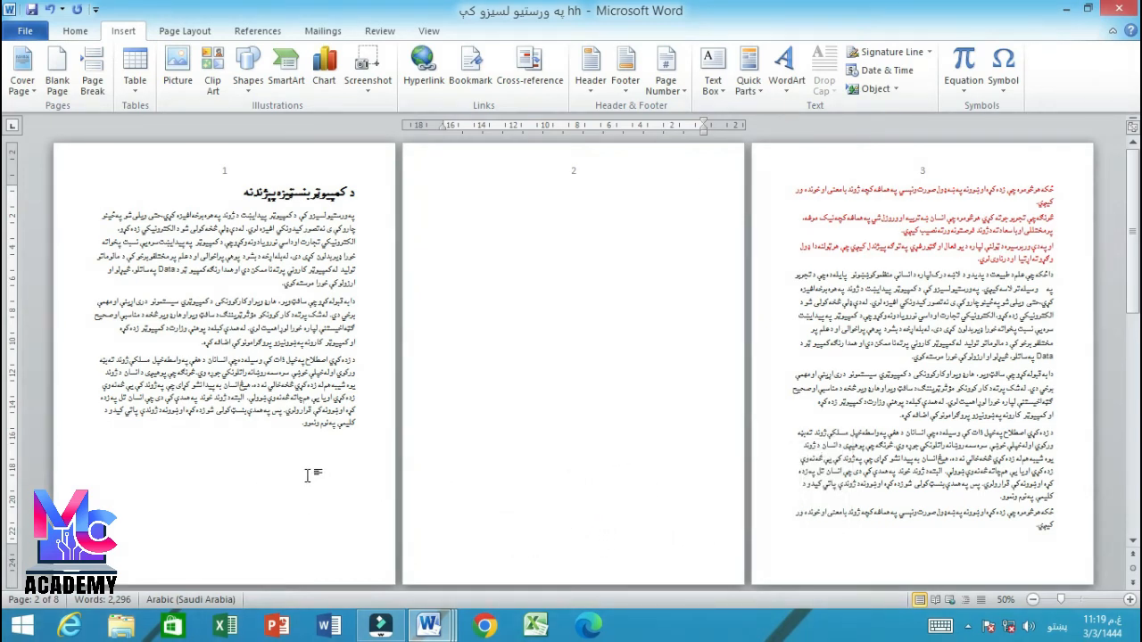
Step: Inspect the text before the inserted blank page and undo the blank page insertion
left_click(308, 473)
left_click(635, 265)
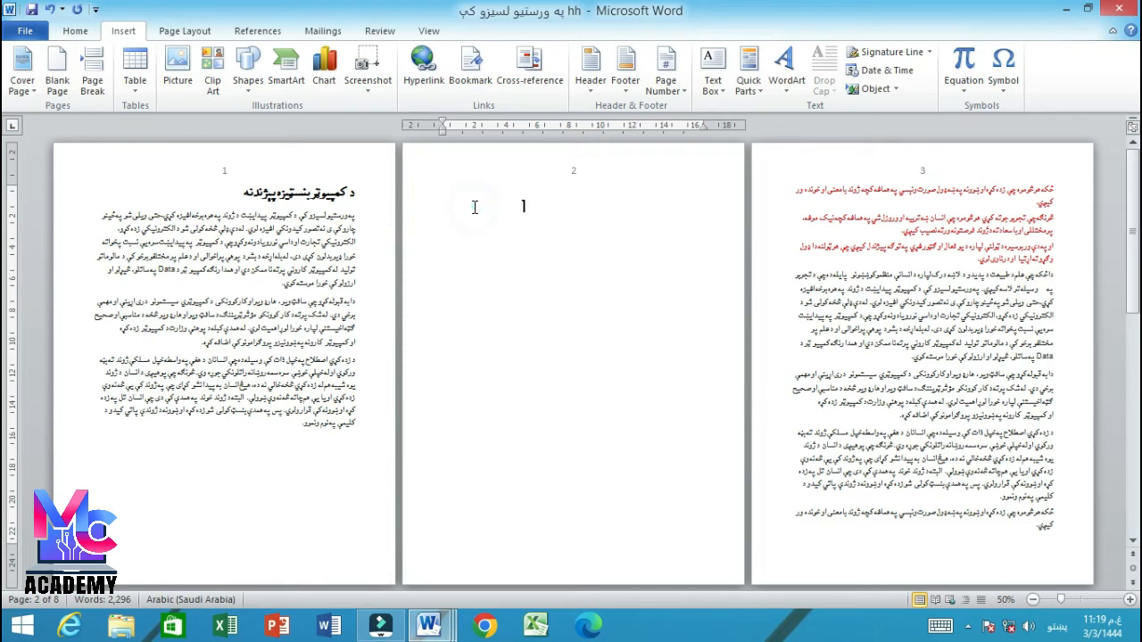
left_click_drag(354, 217, 276, 314)
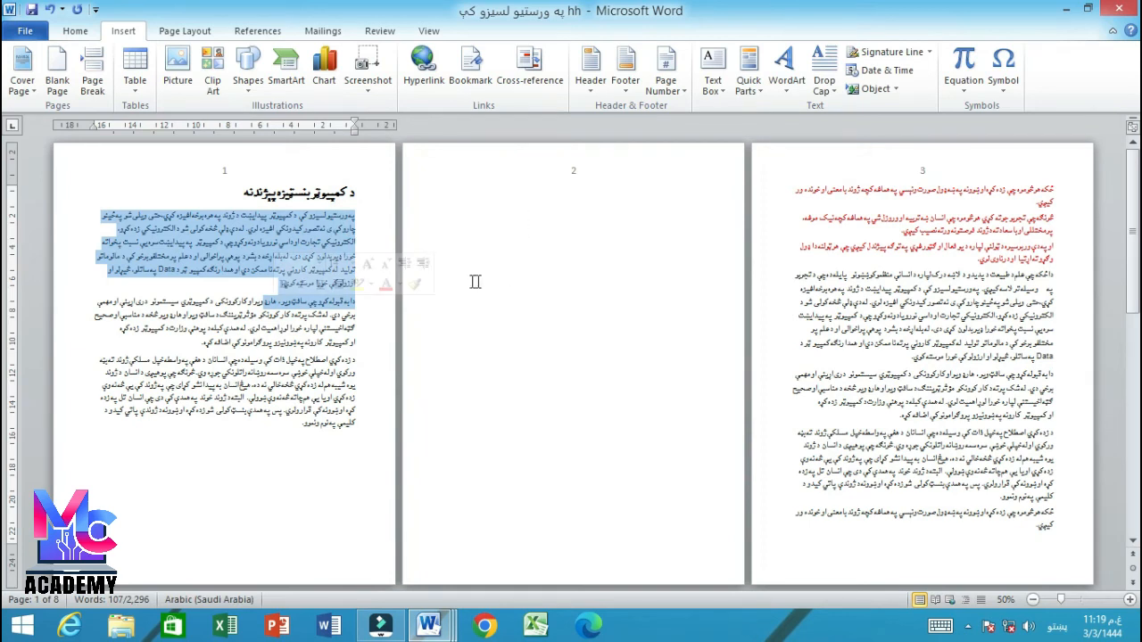
left_click(615, 207)
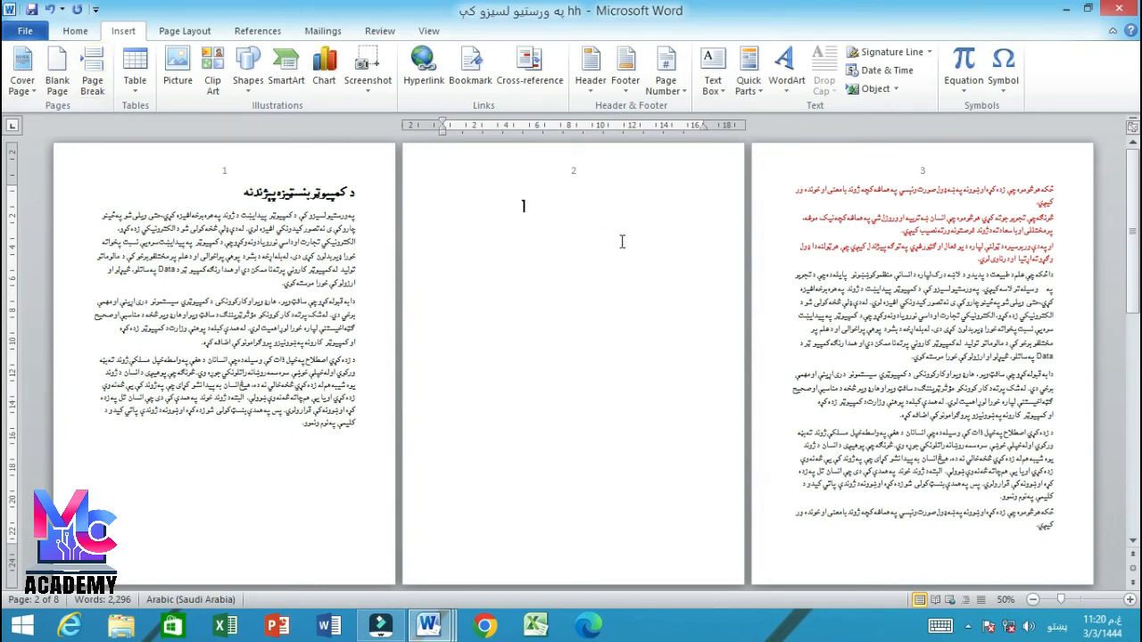
key("BackSpace")
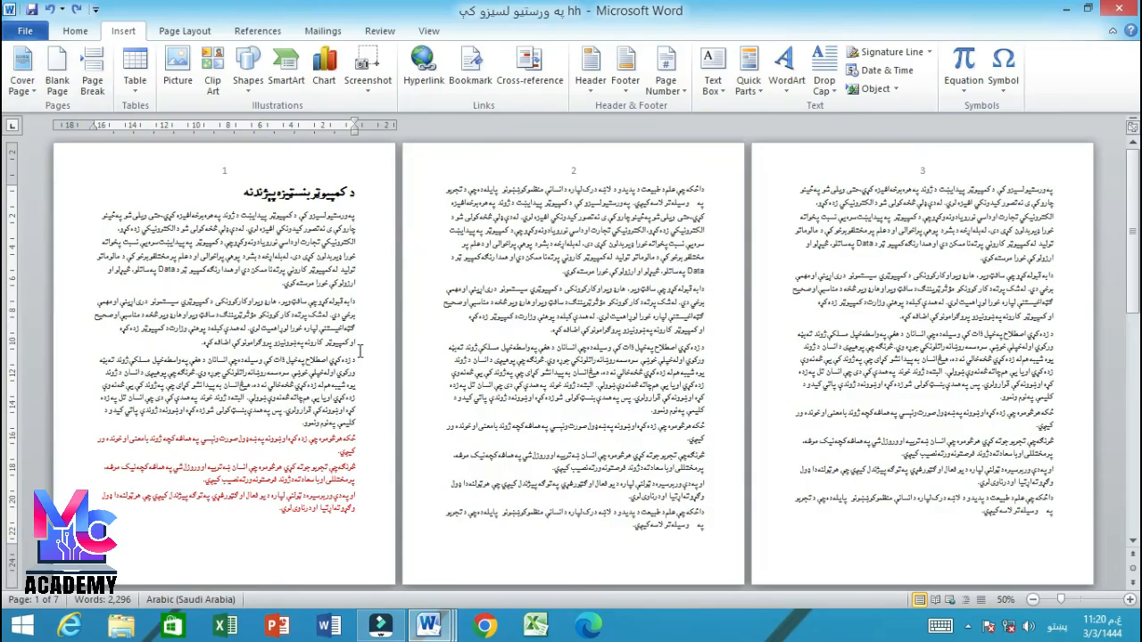
Step: Colour the paragraph directly above the red text on page 1 red as well
left_click_drag(357, 357, 344, 453)
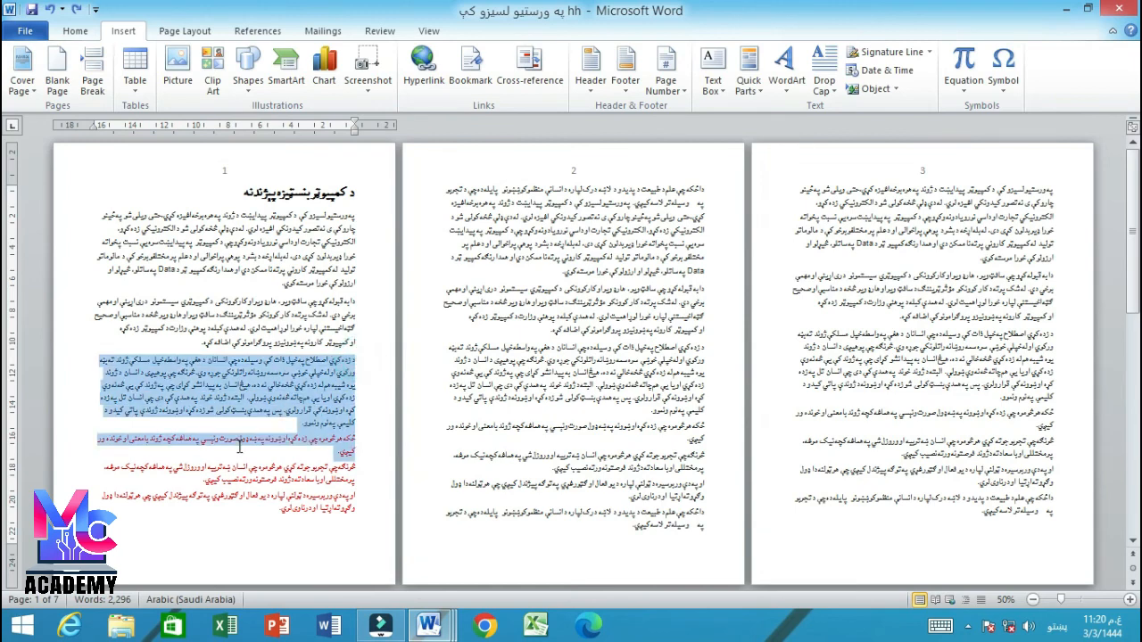
left_click(75, 32)
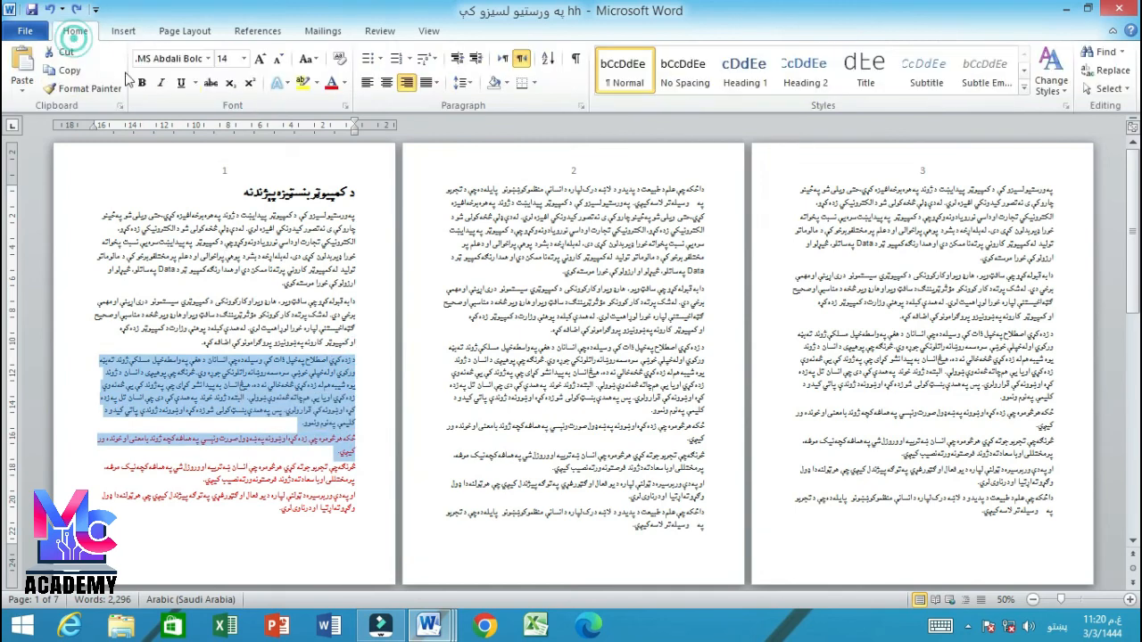
left_click(357, 355)
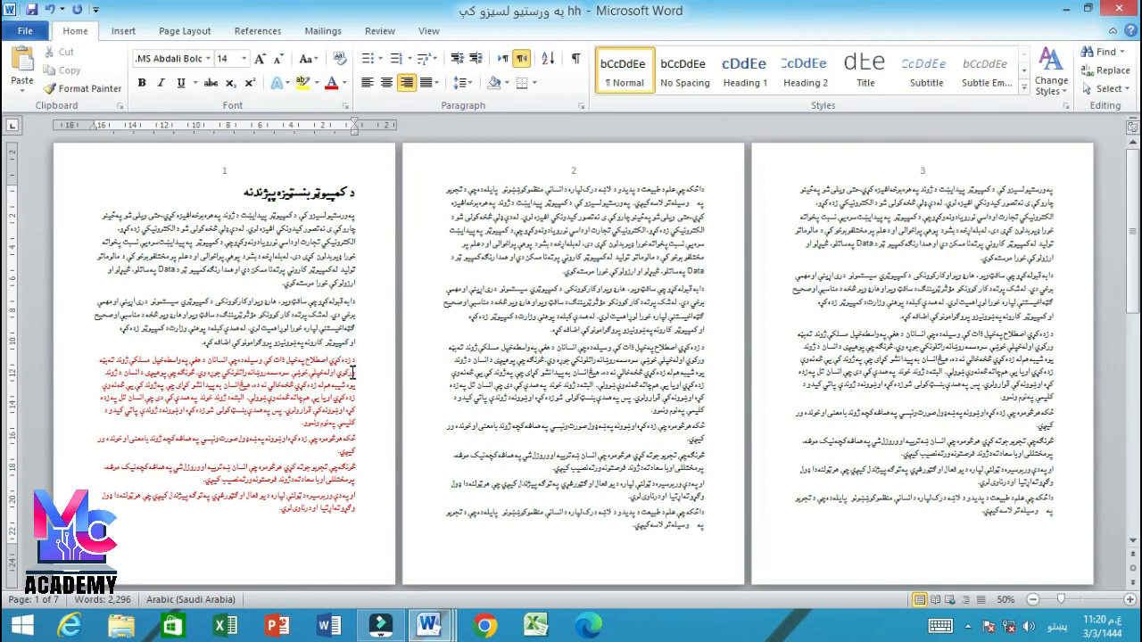
Step: Insert a page break before the first red paragraph on page 1 and review the text moved to page 2
left_click_drag(355, 356, 132, 510)
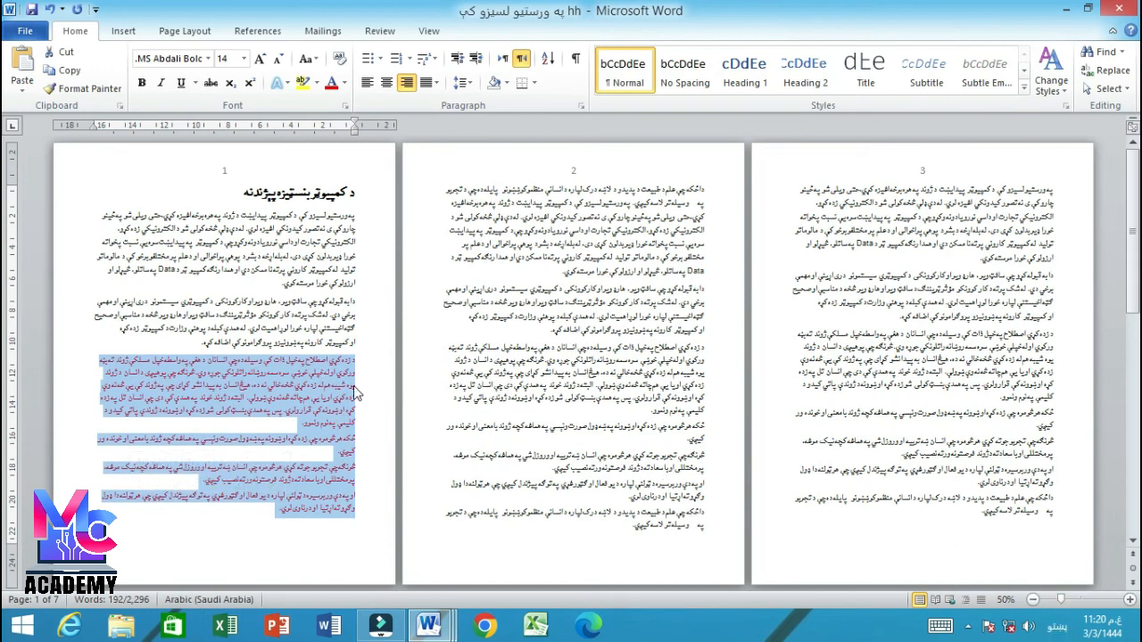
left_click(354, 360)
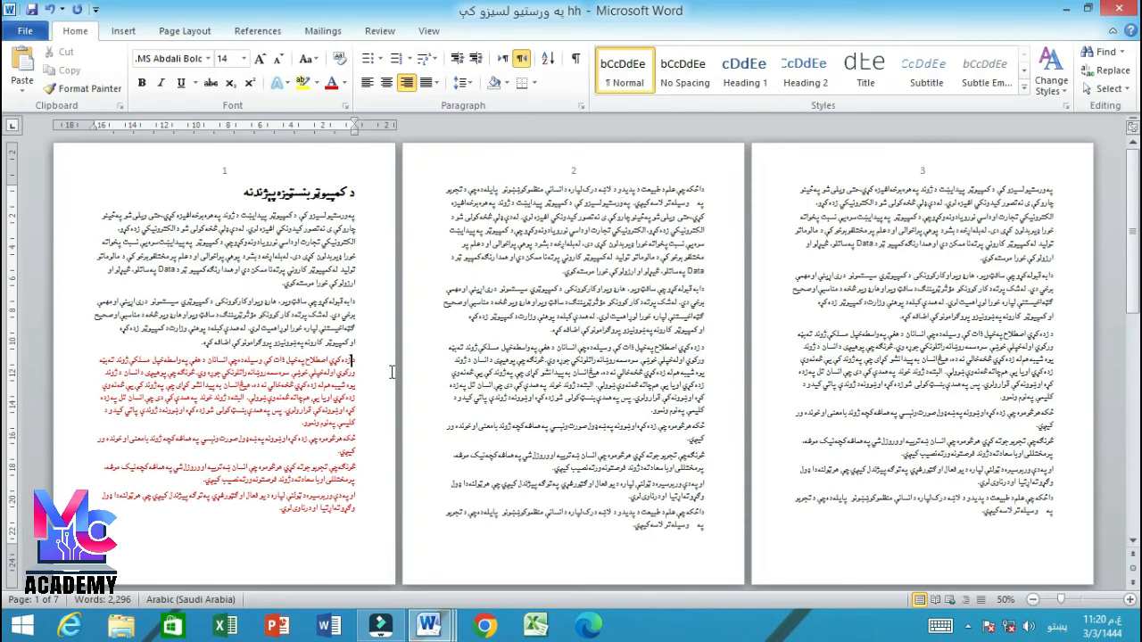
left_click_drag(354, 361, 183, 510)
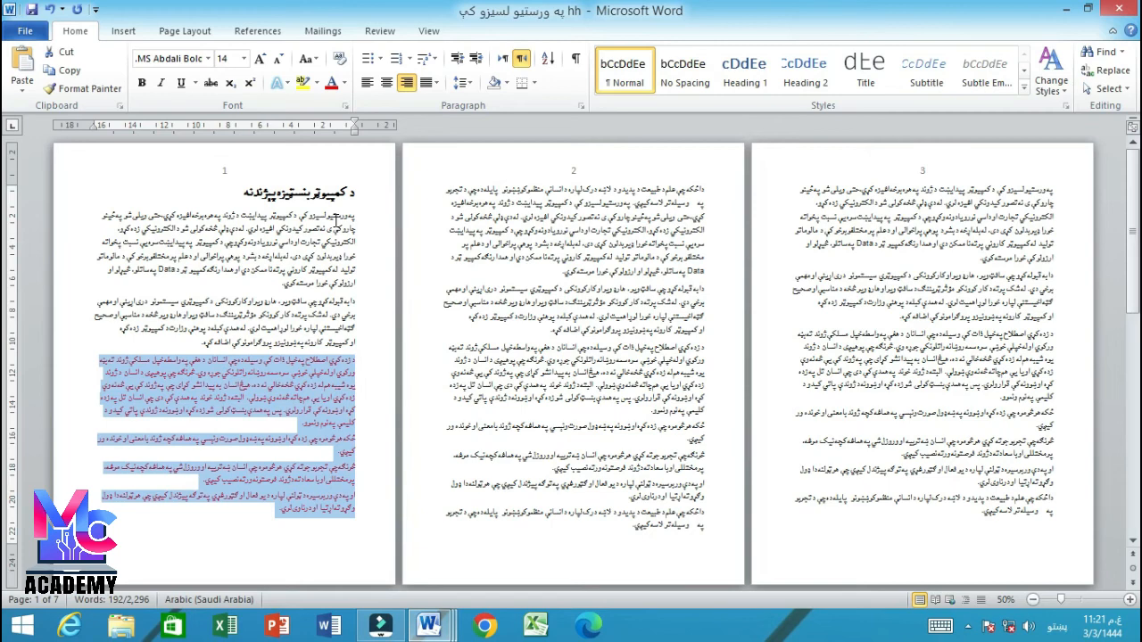
left_click(361, 364)
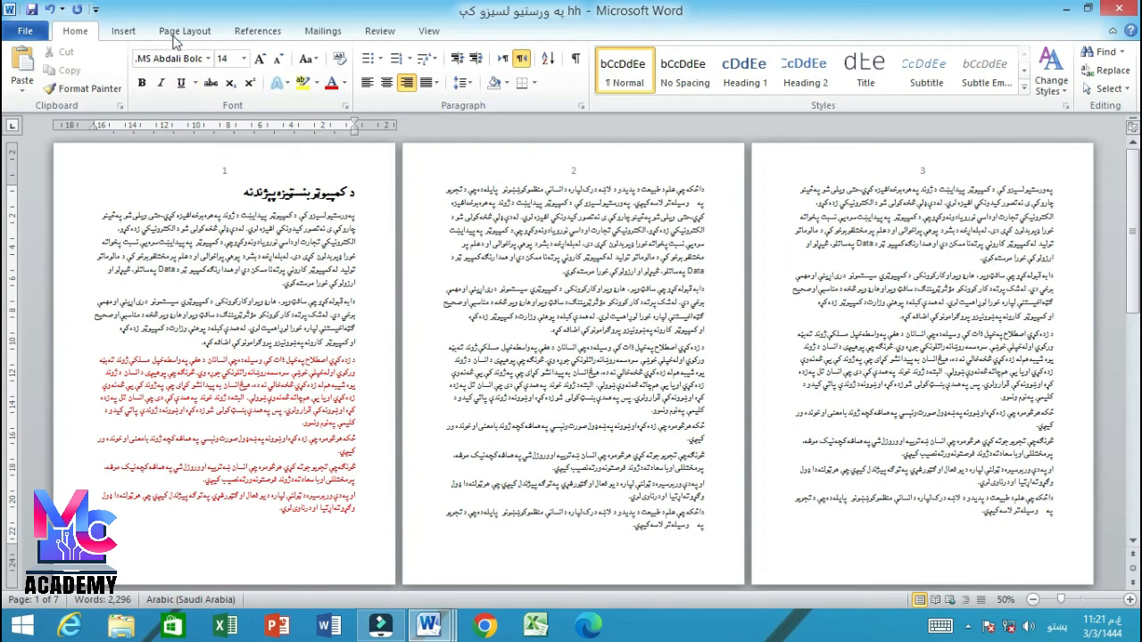
left_click(132, 32)
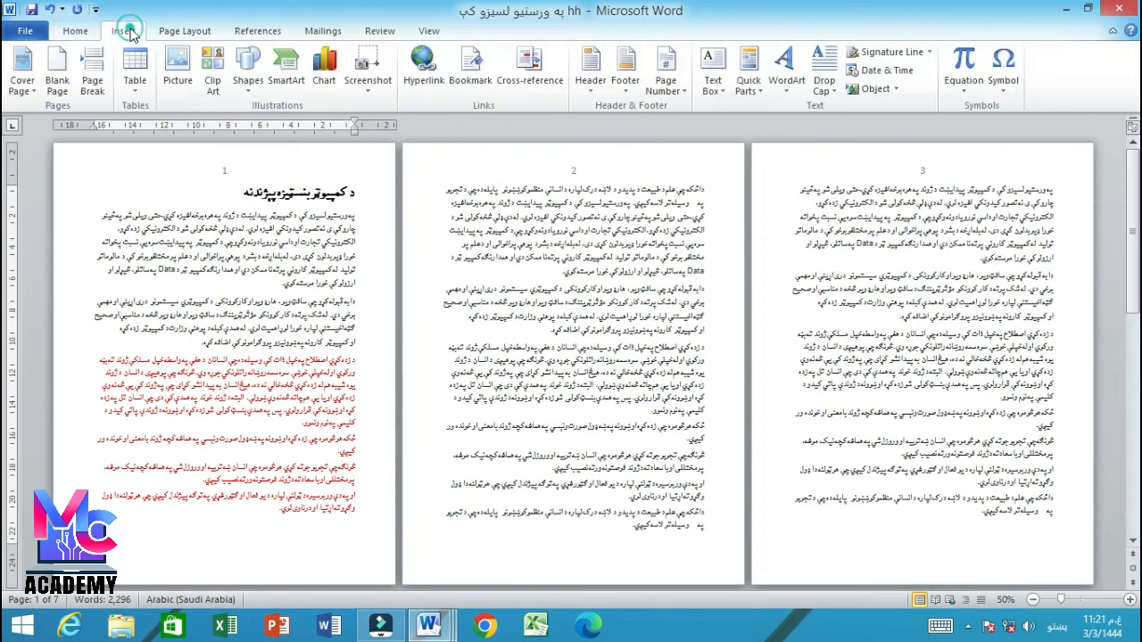
left_click(95, 85)
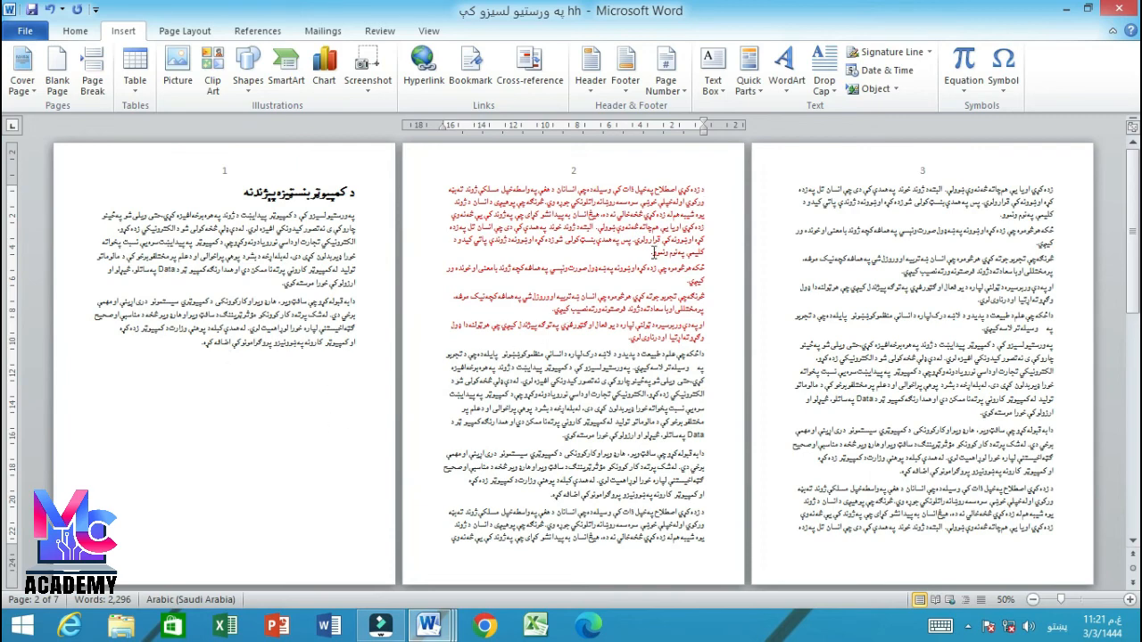
left_click_drag(706, 191, 566, 357)
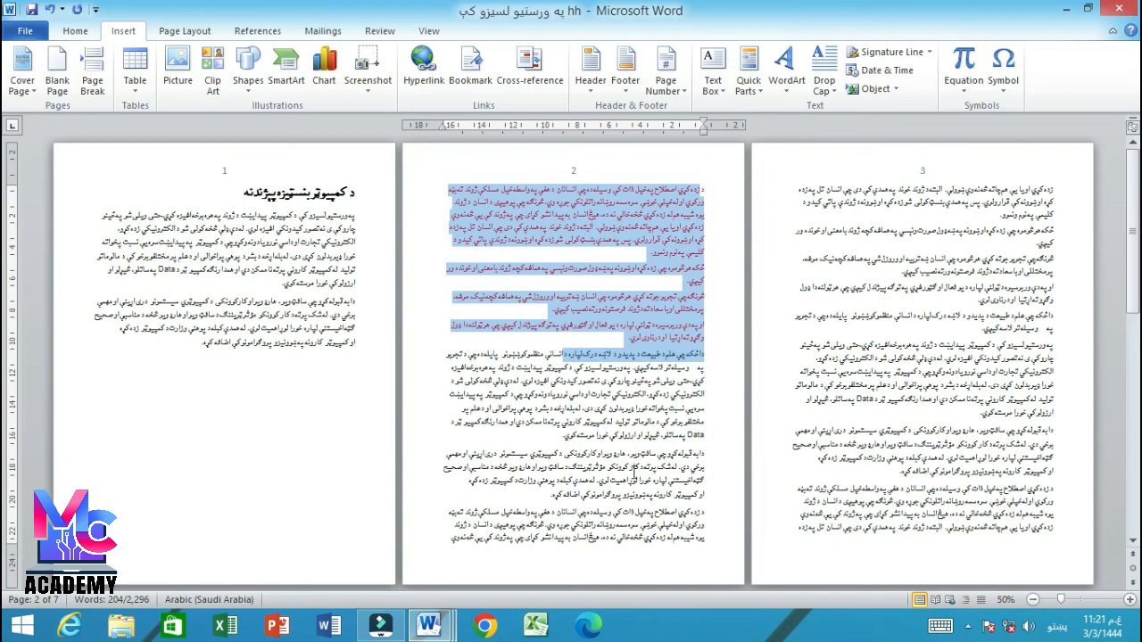
left_click(183, 345)
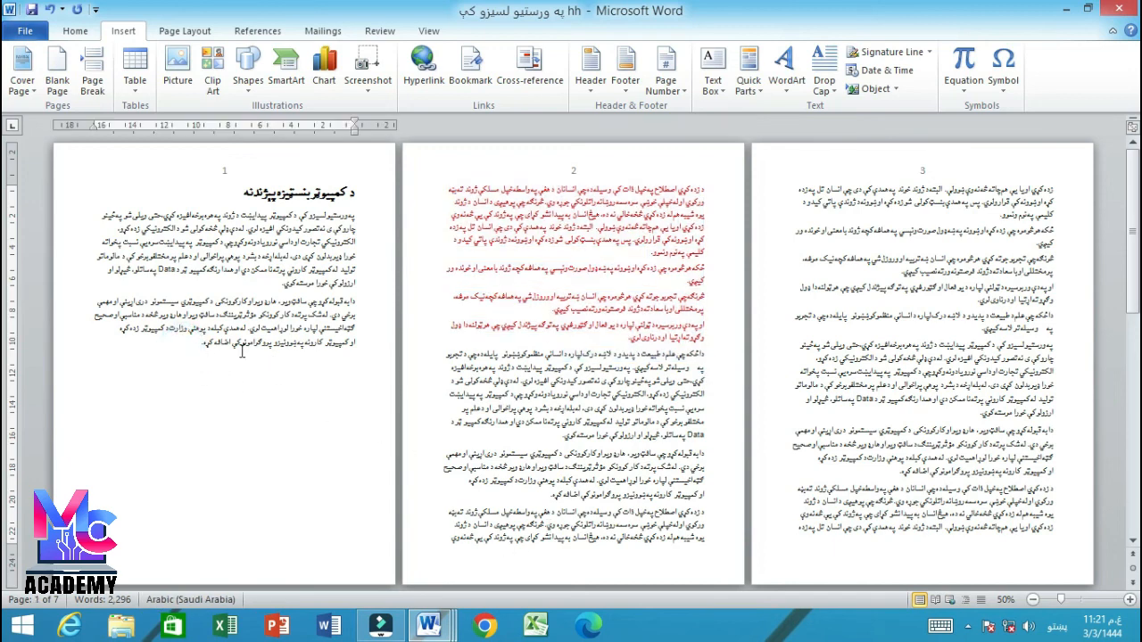